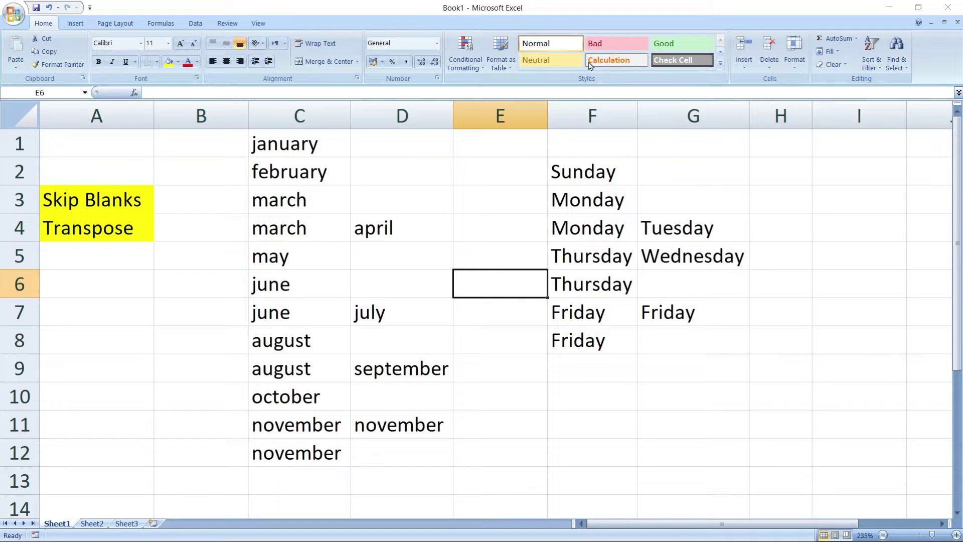
Point out the Skip Blanks and Transpose labels and the repeated march in C4
click(101, 206)
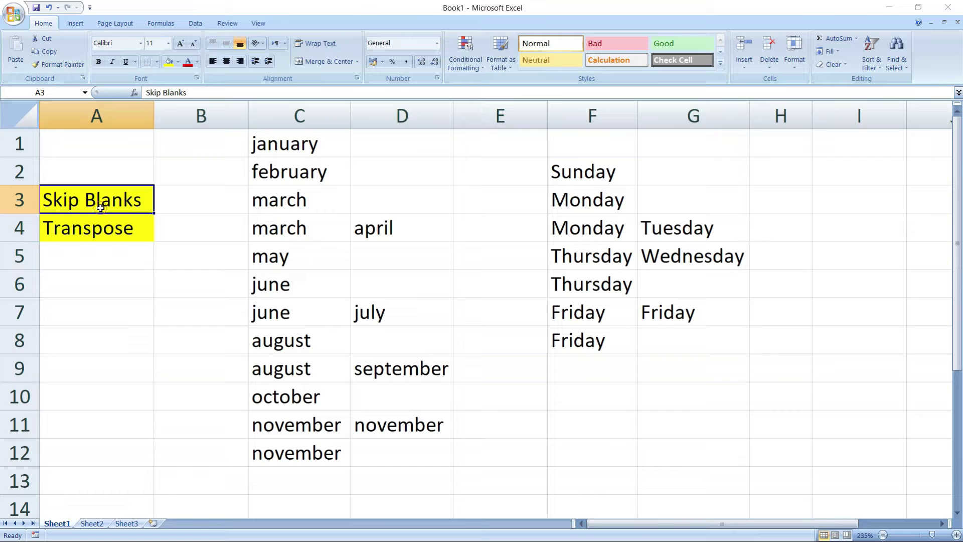
click(108, 231)
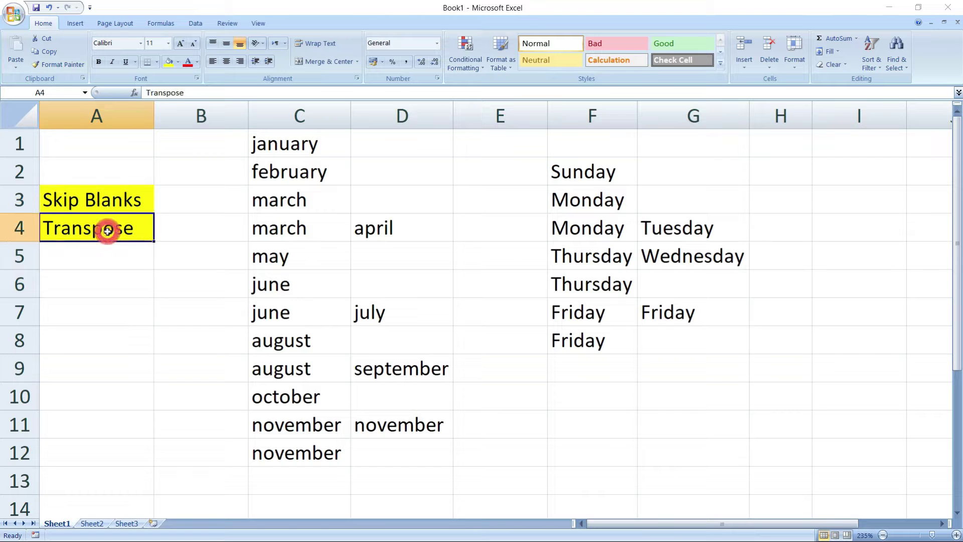
click(117, 197)
click(115, 226)
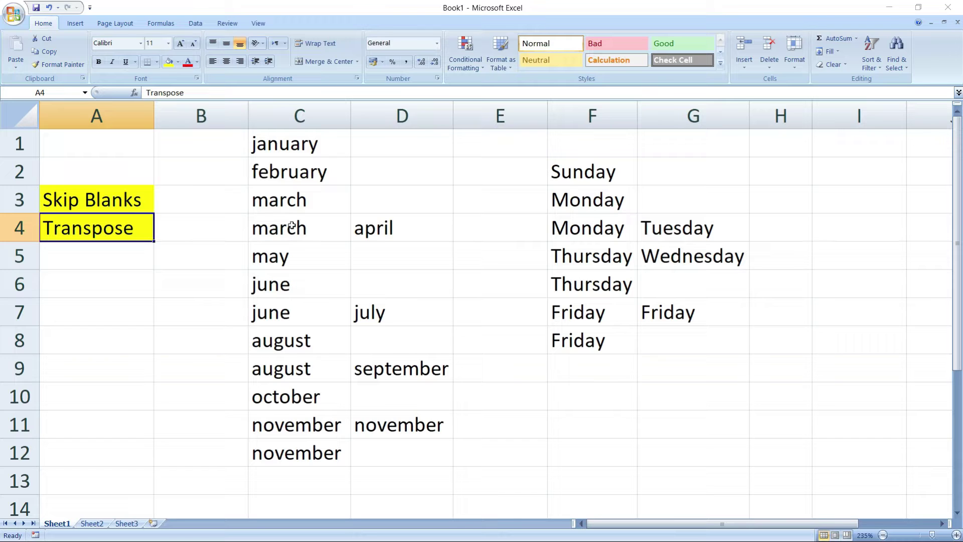
click(292, 226)
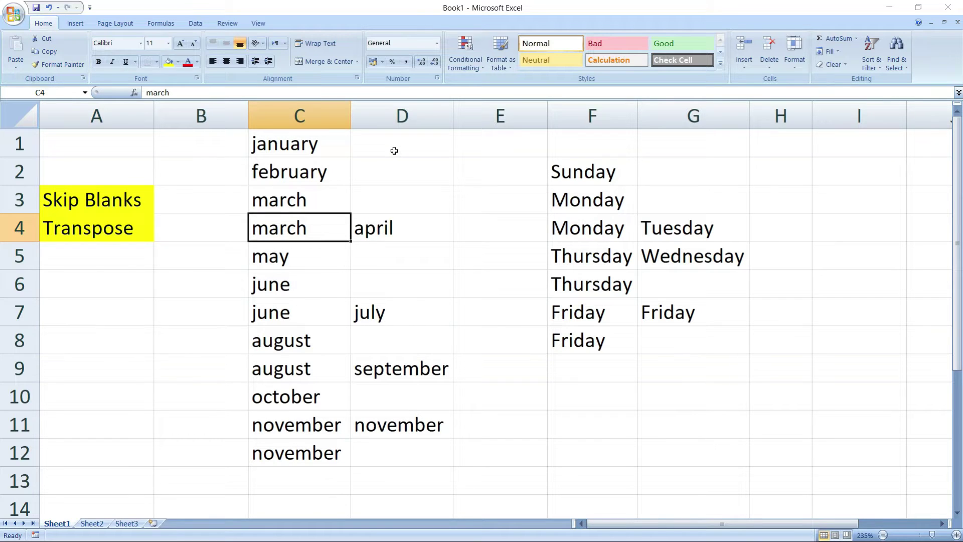
Copy months D1:D12, paste them plainly over column C from C1, then select D2 and D3
drag(394, 151, 408, 447)
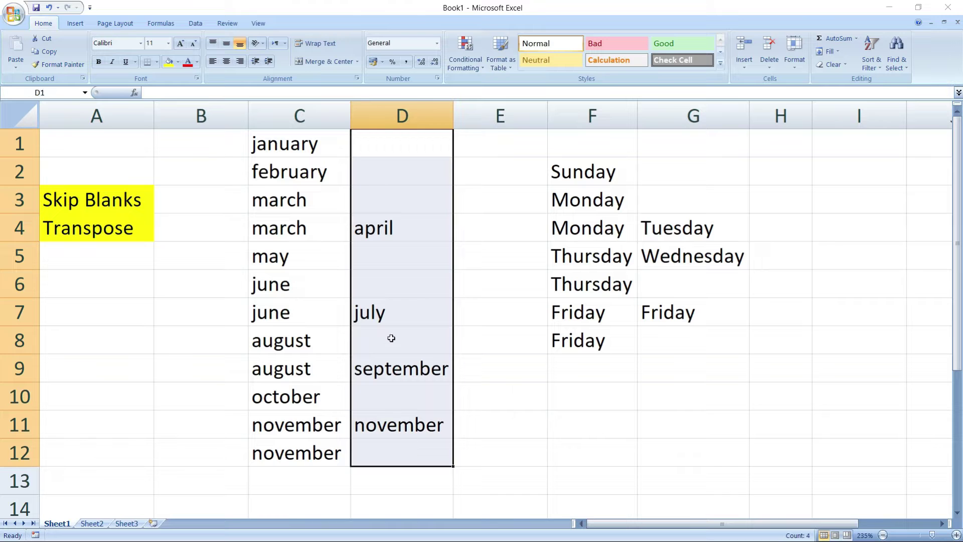
right_click(407, 257)
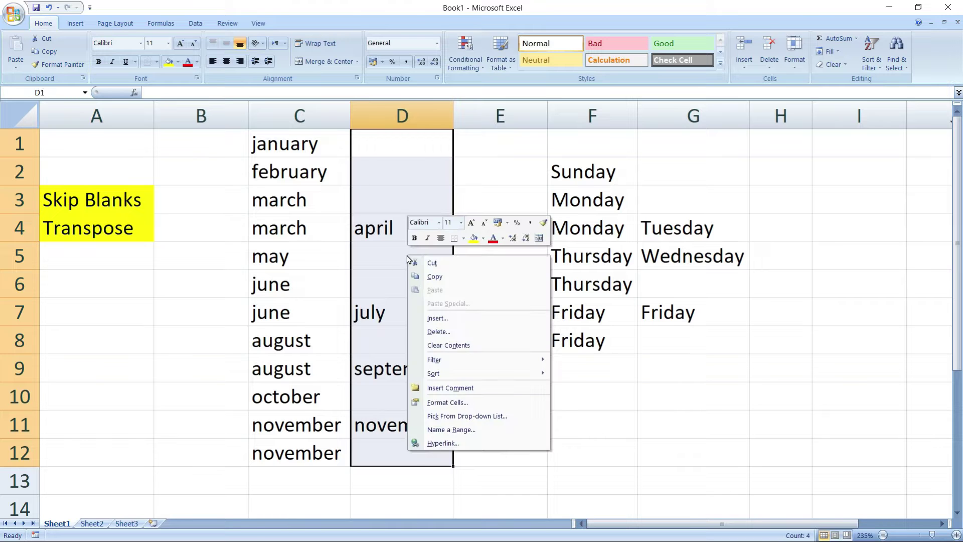
click(435, 277)
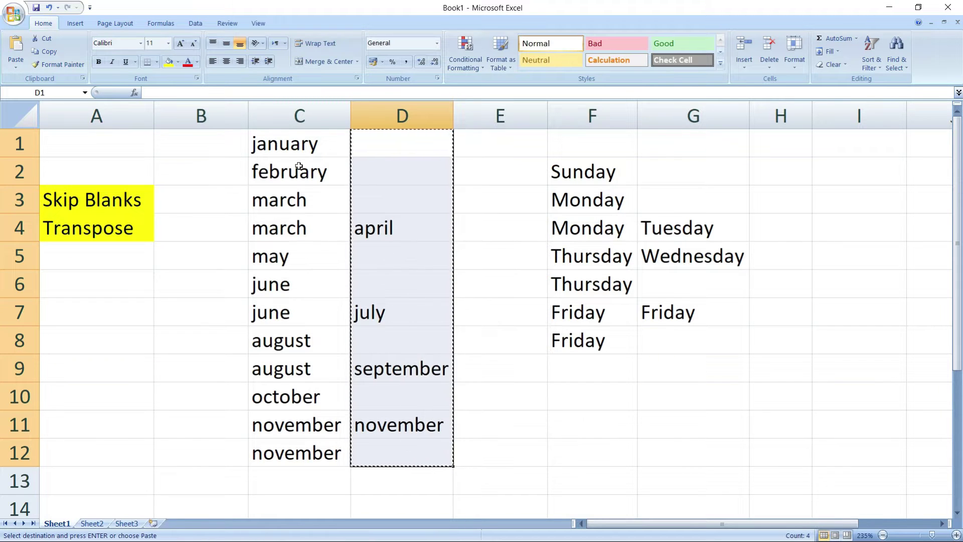
click(295, 145)
right_click(295, 145)
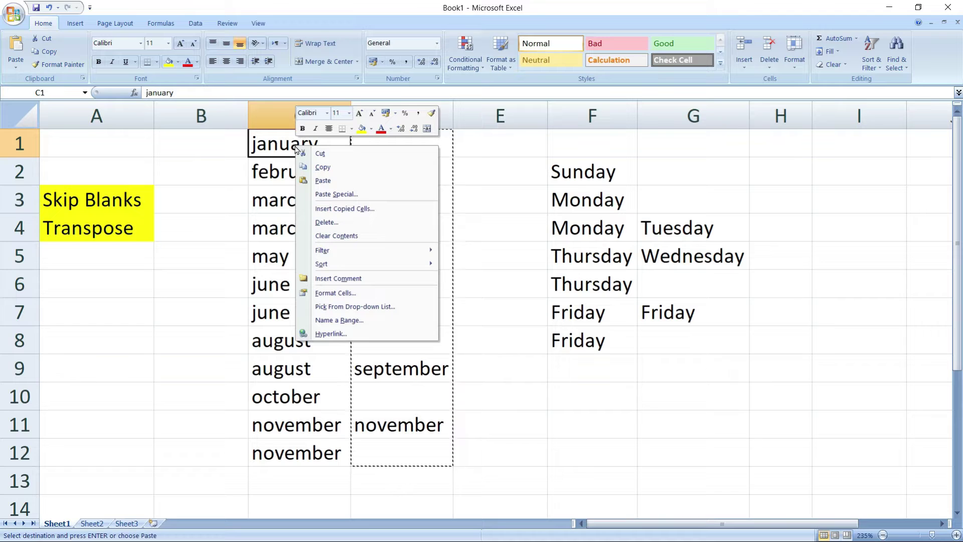
click(323, 182)
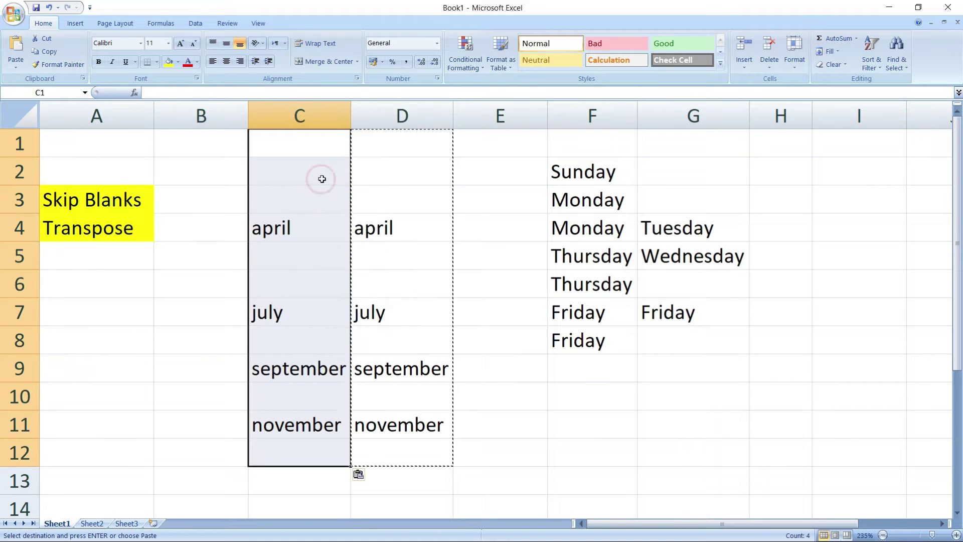
click(403, 176)
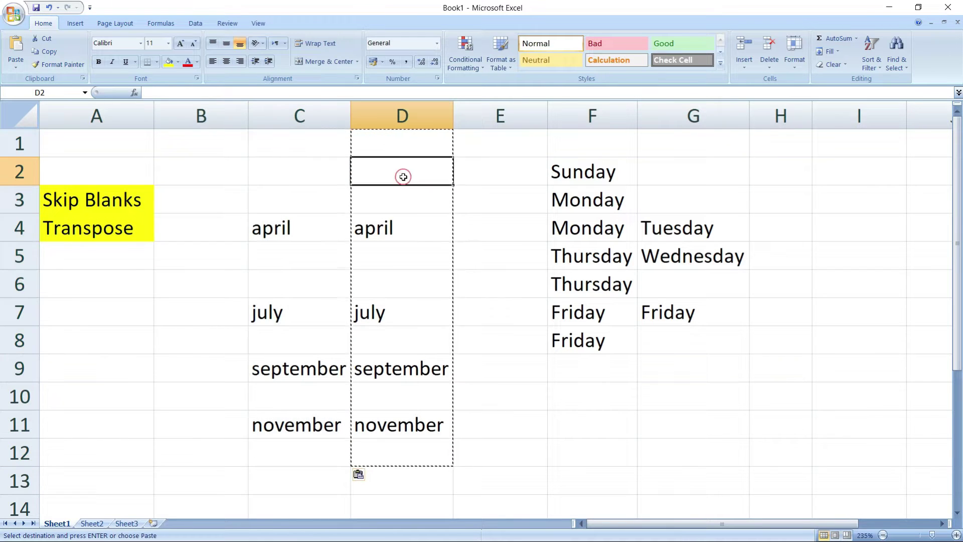
click(411, 208)
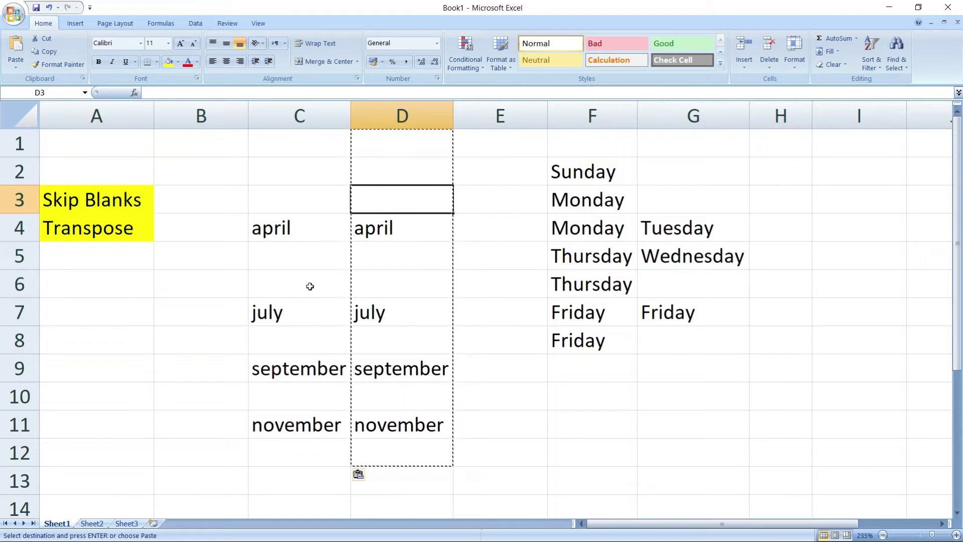
Undo the plain paste to restore column C's months, then copy cell D3
click(49, 7)
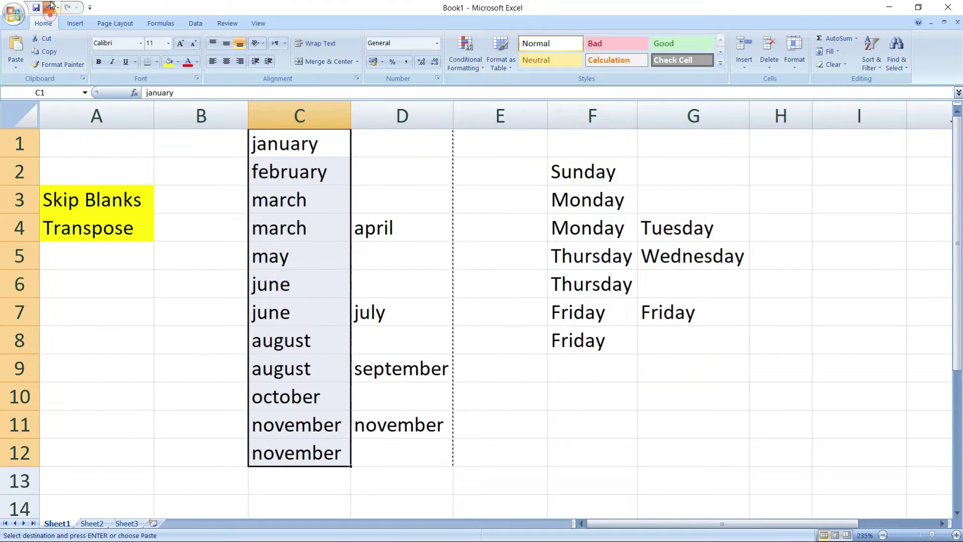
right_click(394, 207)
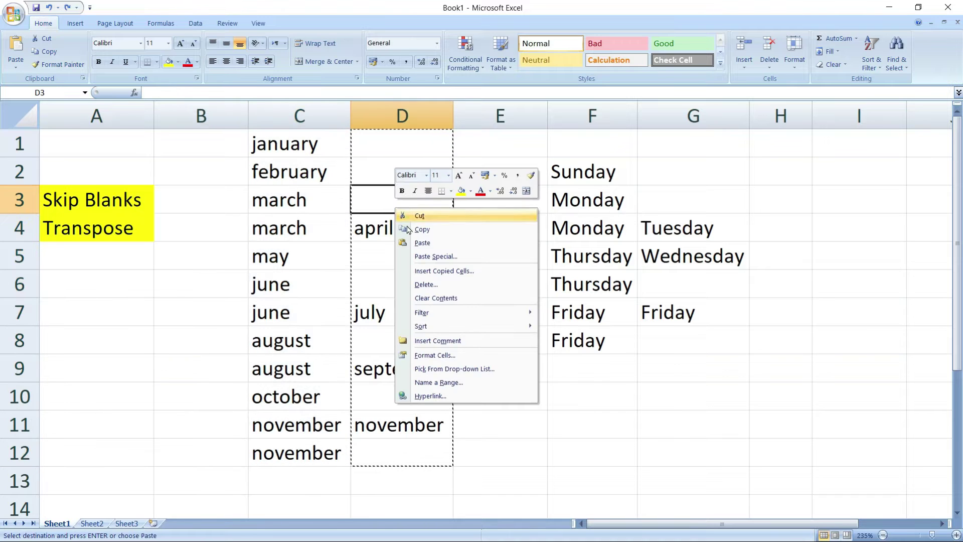
click(417, 224)
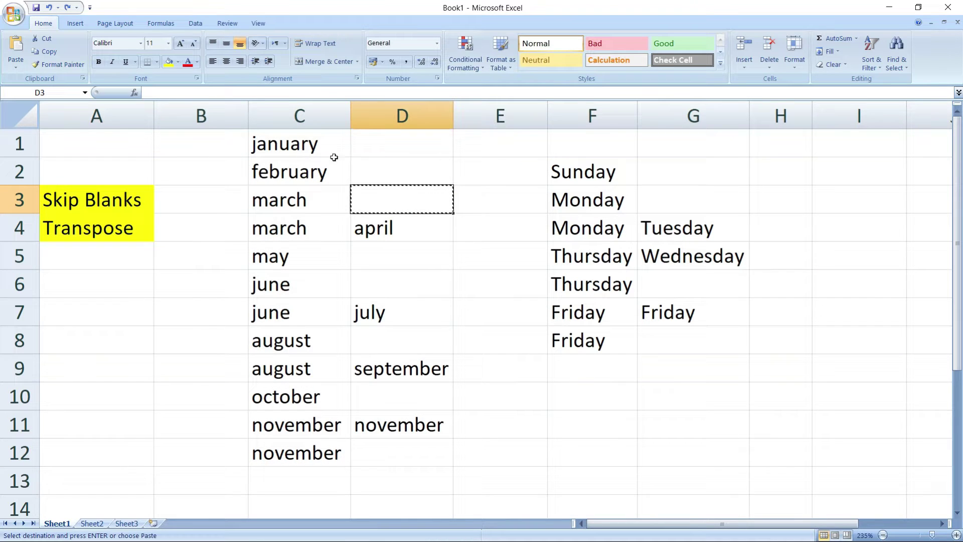
Copy the month cells D1:D12 again and right-click C1 as the paste destination
drag(380, 150, 405, 443)
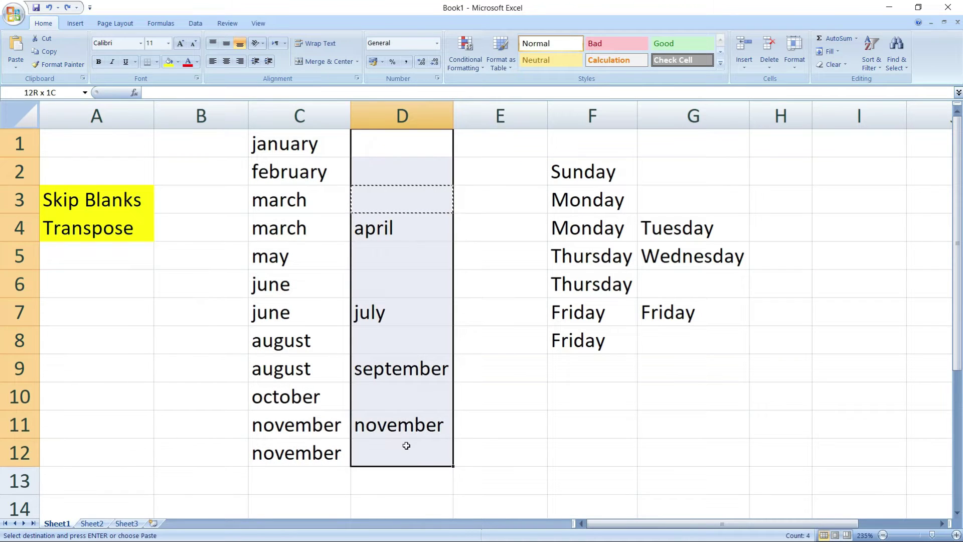
right_click(405, 247)
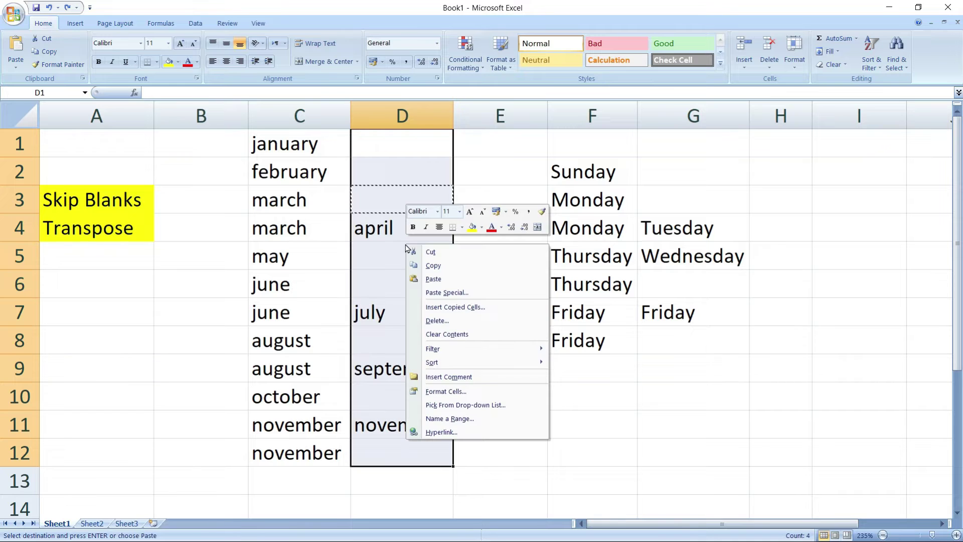
click(433, 266)
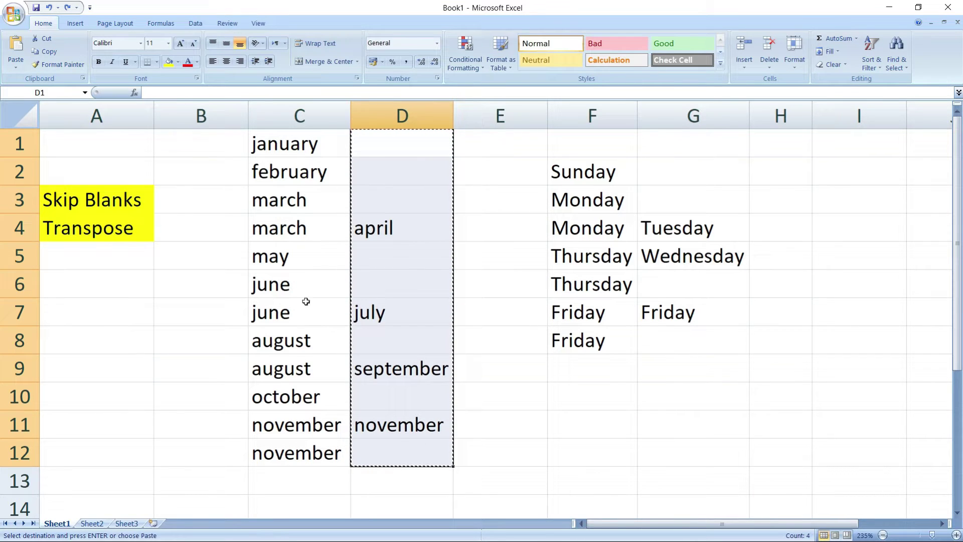
click(286, 155)
right_click(288, 145)
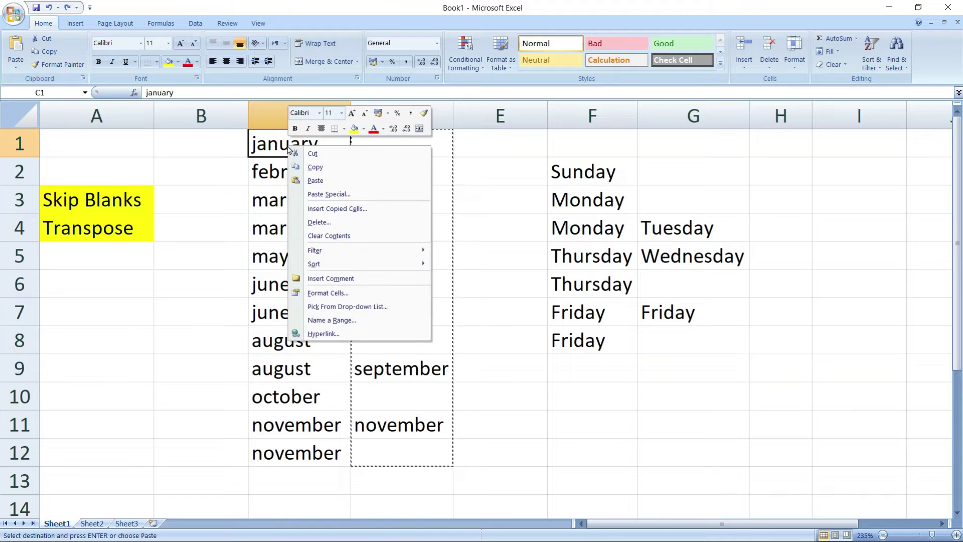
Paste Special column D's months onto C1 with Skip blanks ticked, then clear the copy outline
click(337, 196)
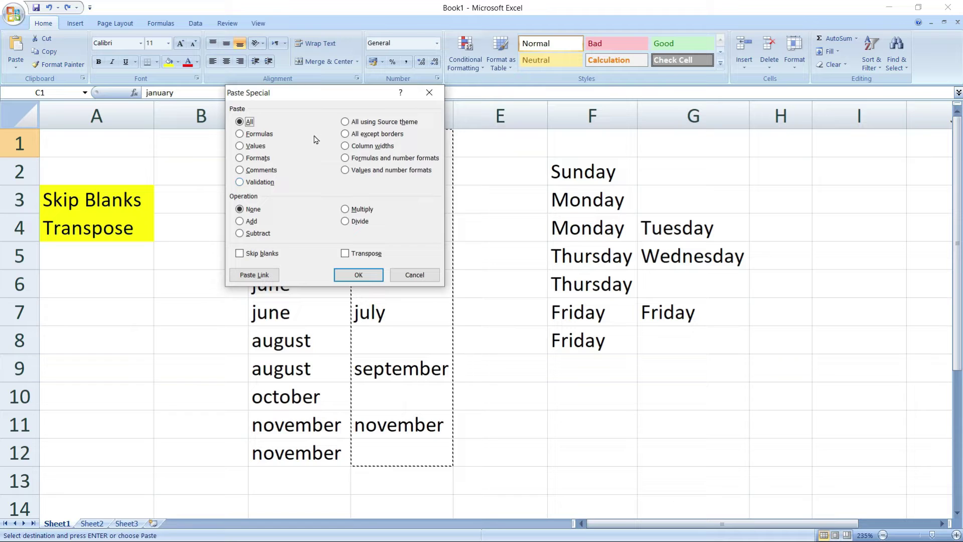
drag(316, 95, 579, 100)
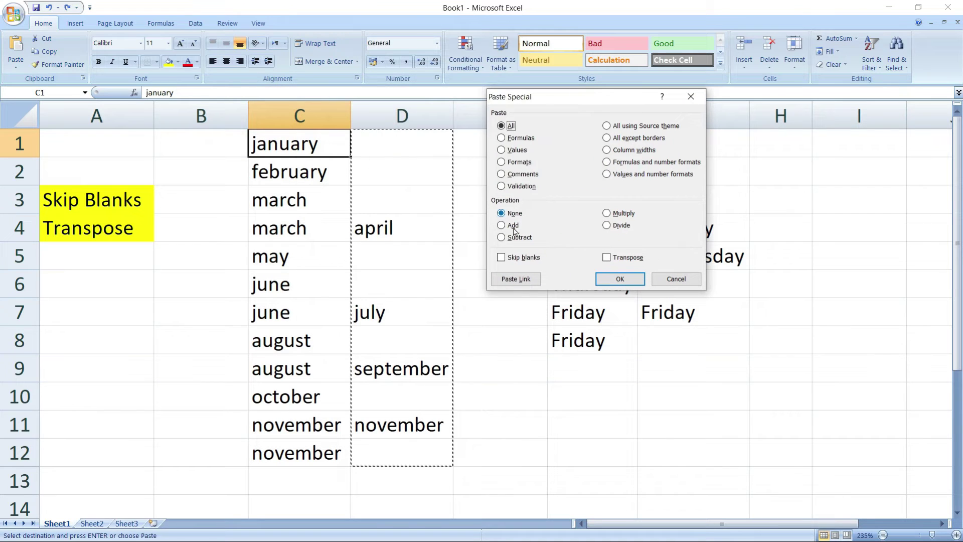
click(500, 258)
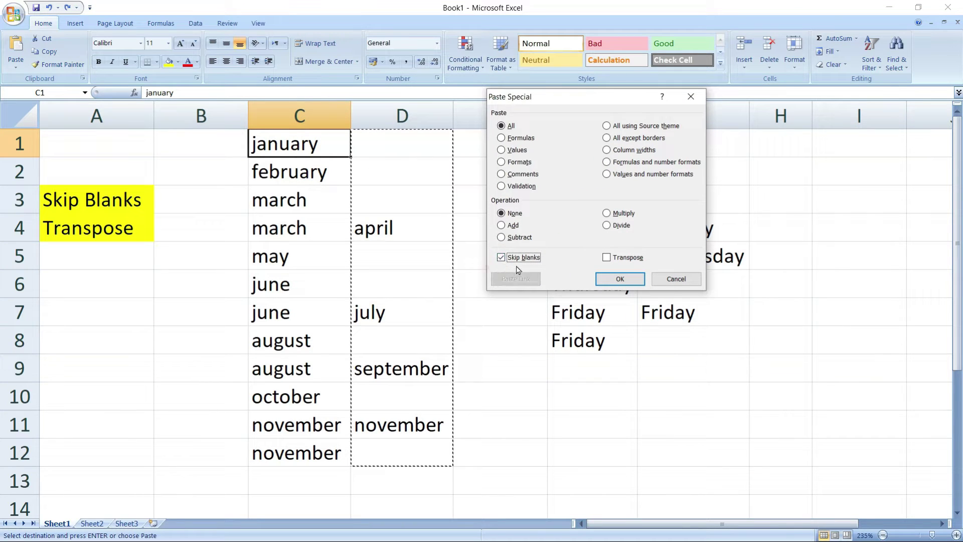
click(622, 281)
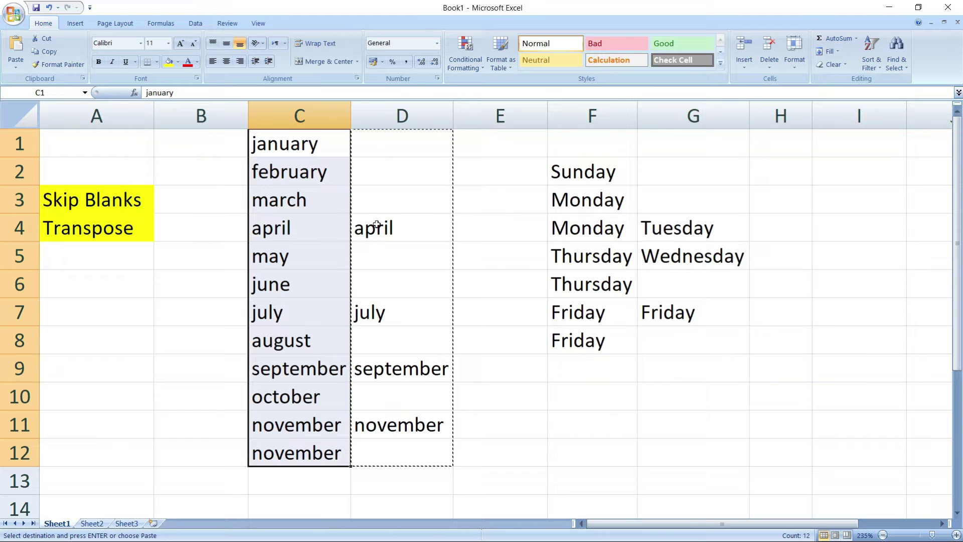
double_click(226, 261)
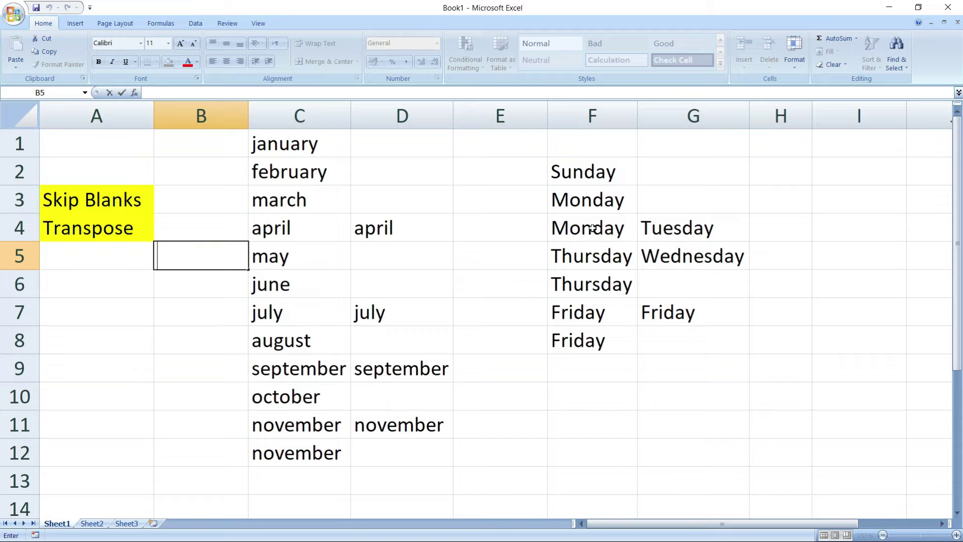
Copy weekdays G2:G8 and paste them onto F2 with Skip blanks, filling in Tuesday and Wednesday
drag(677, 164, 699, 336)
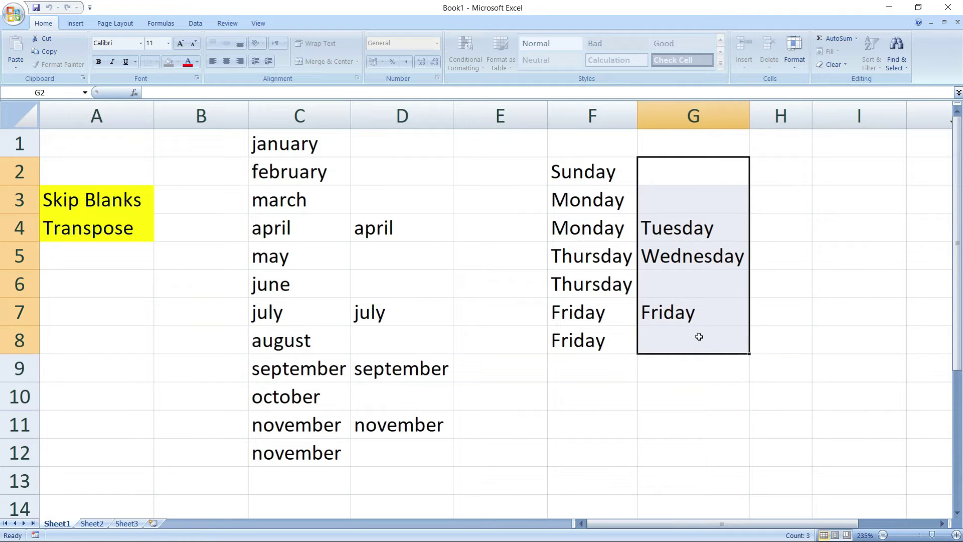
right_click(698, 221)
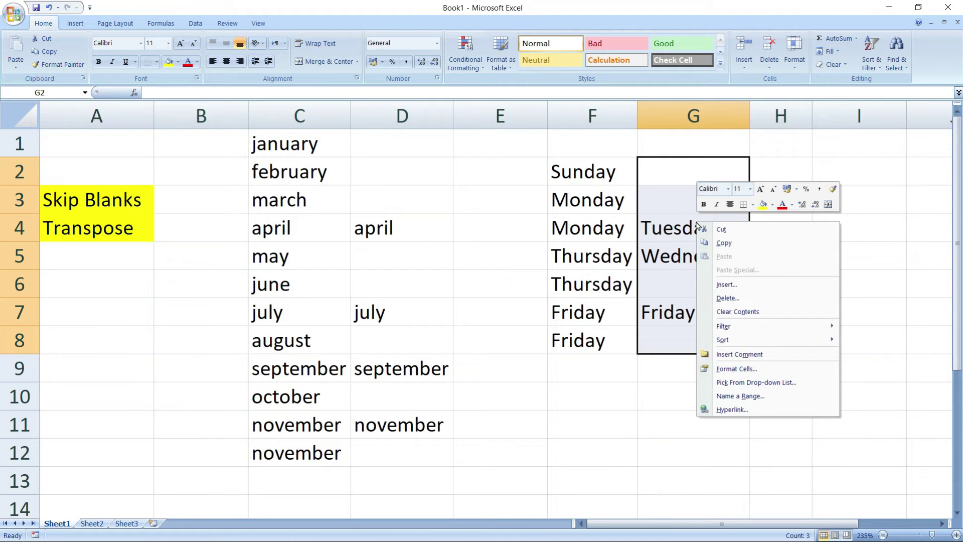
click(723, 244)
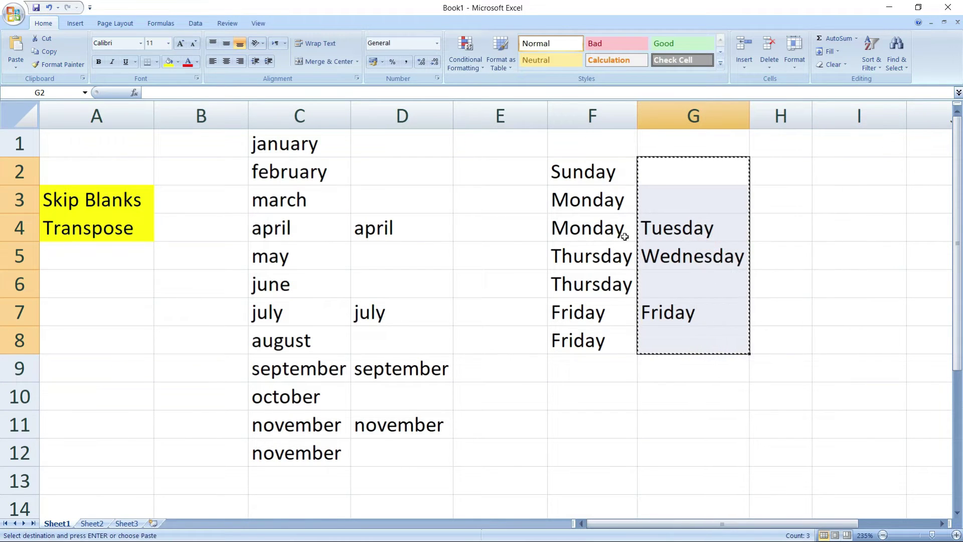
click(569, 173)
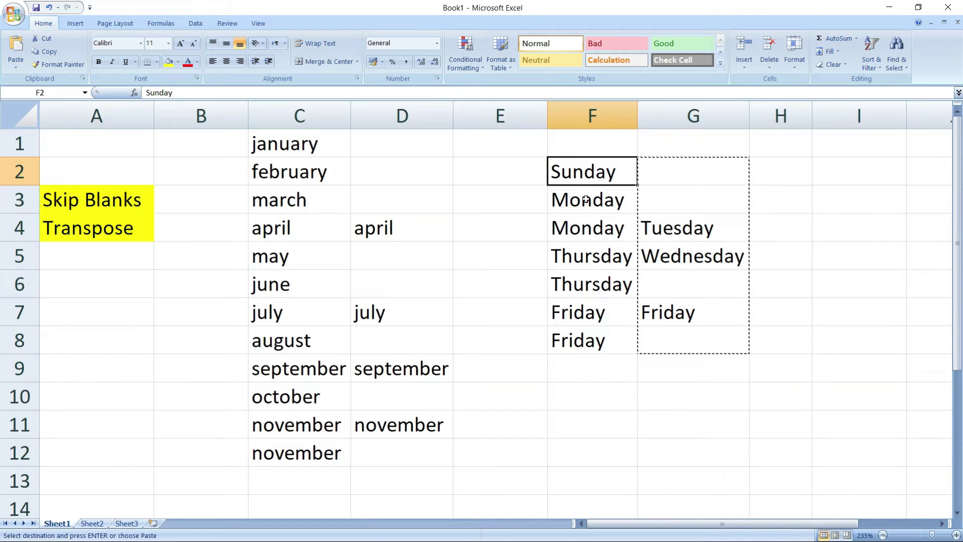
right_click(585, 177)
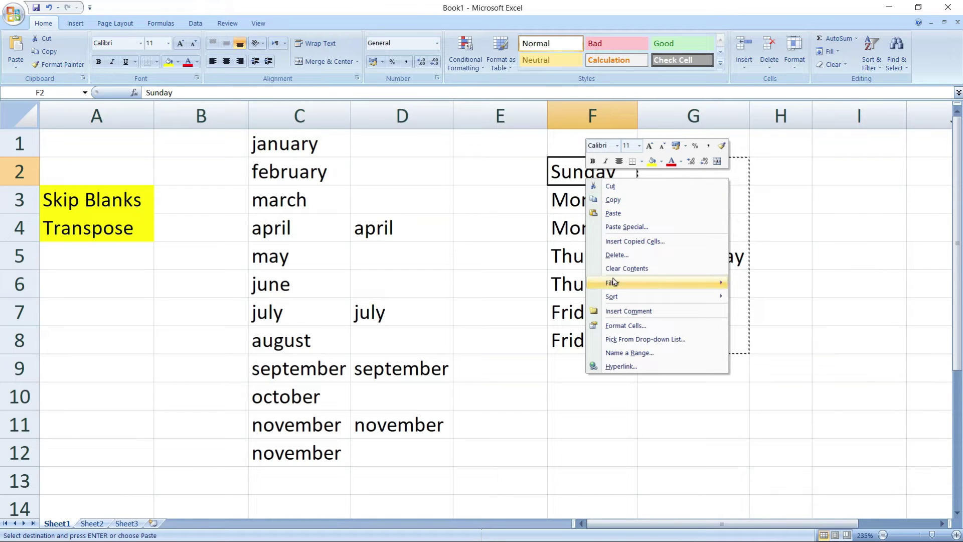
click(657, 227)
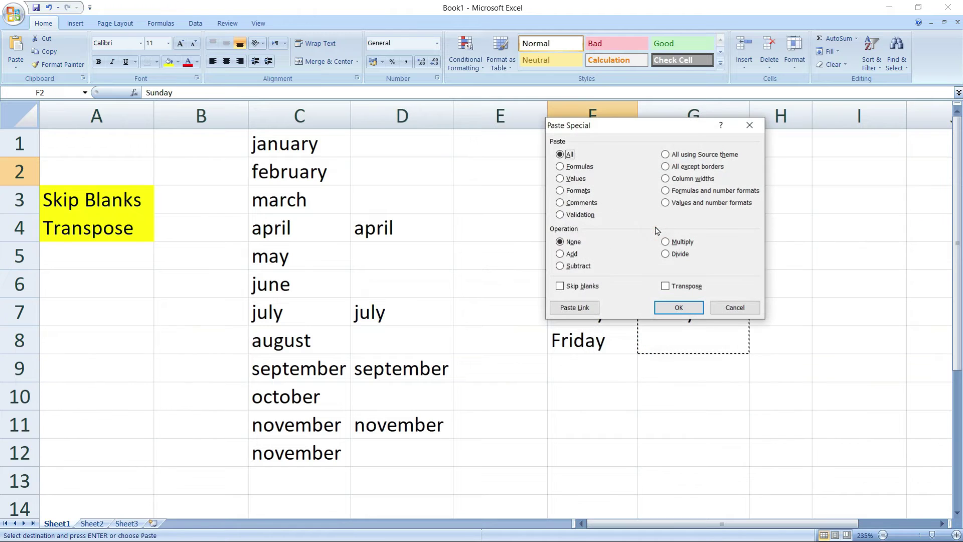
click(559, 286)
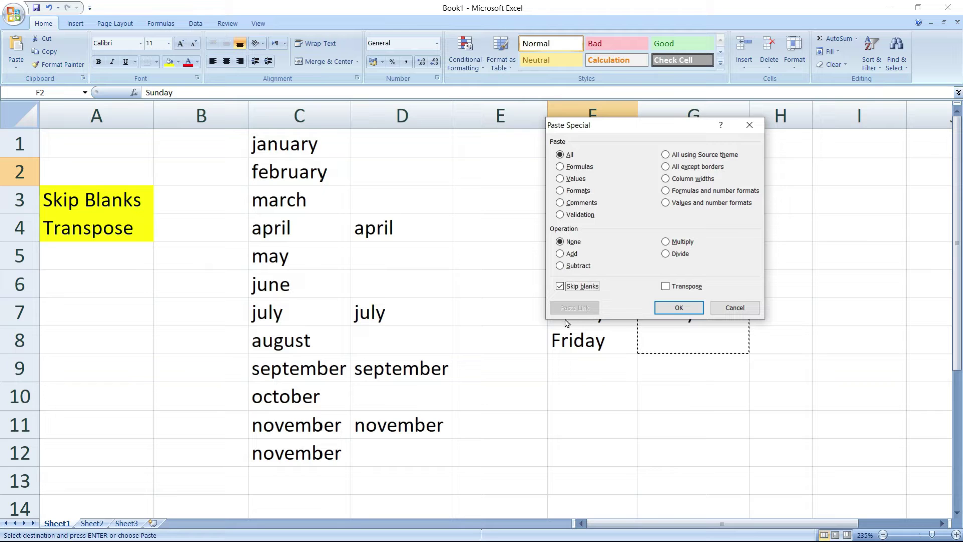
click(679, 308)
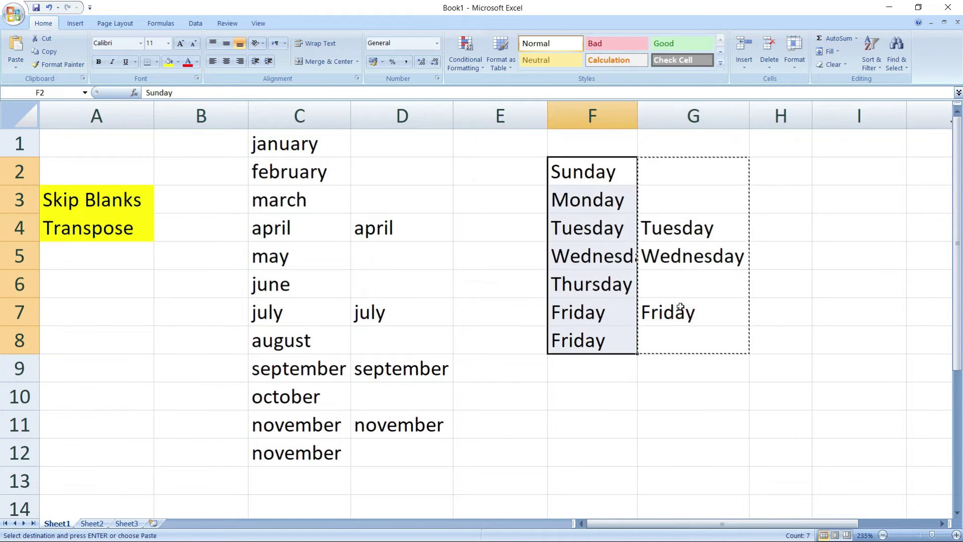
click(498, 396)
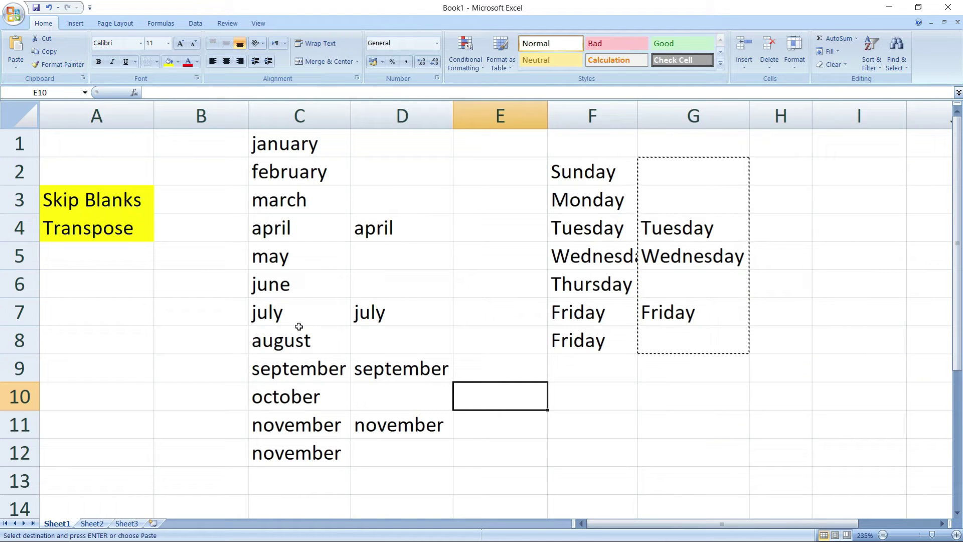
Select C4, now showing april, then switch to Sheet2
click(300, 228)
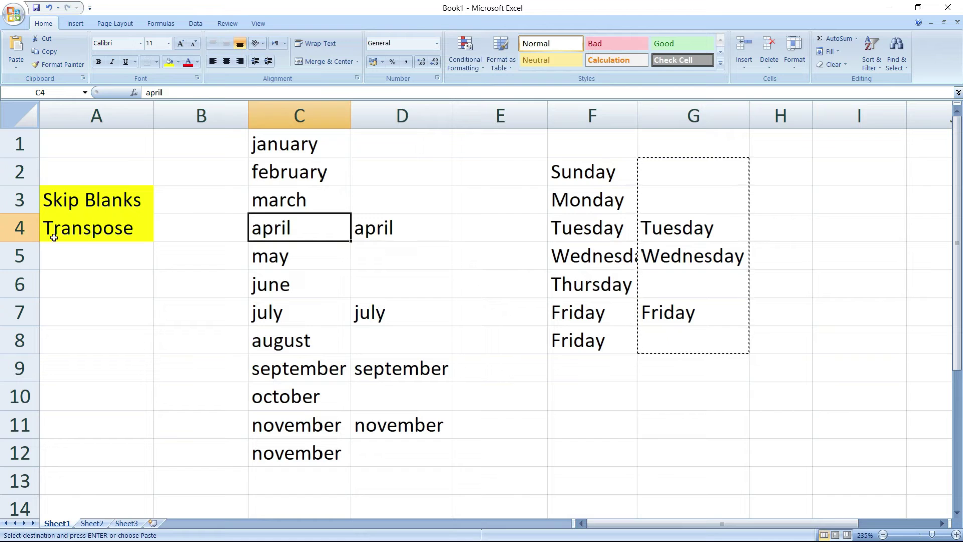
click(92, 525)
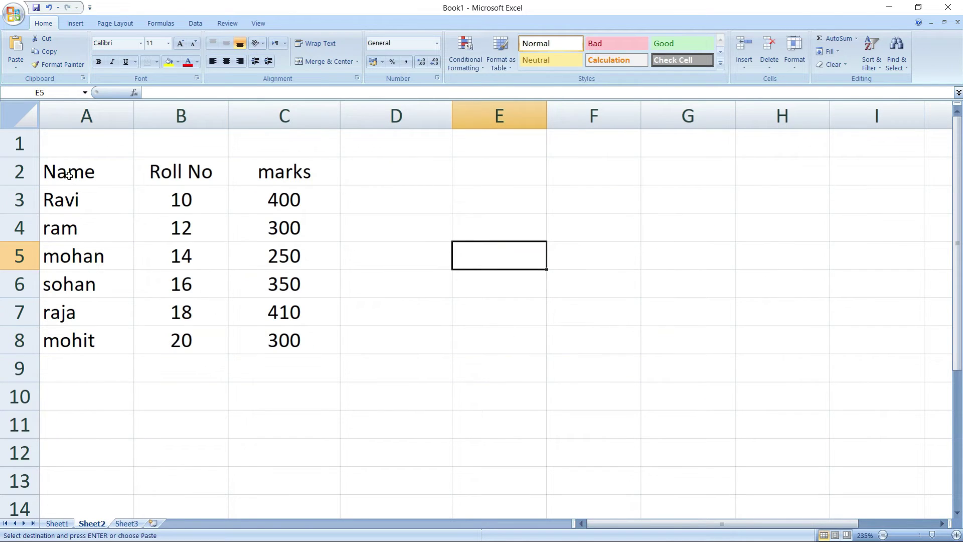
drag(69, 175, 262, 340)
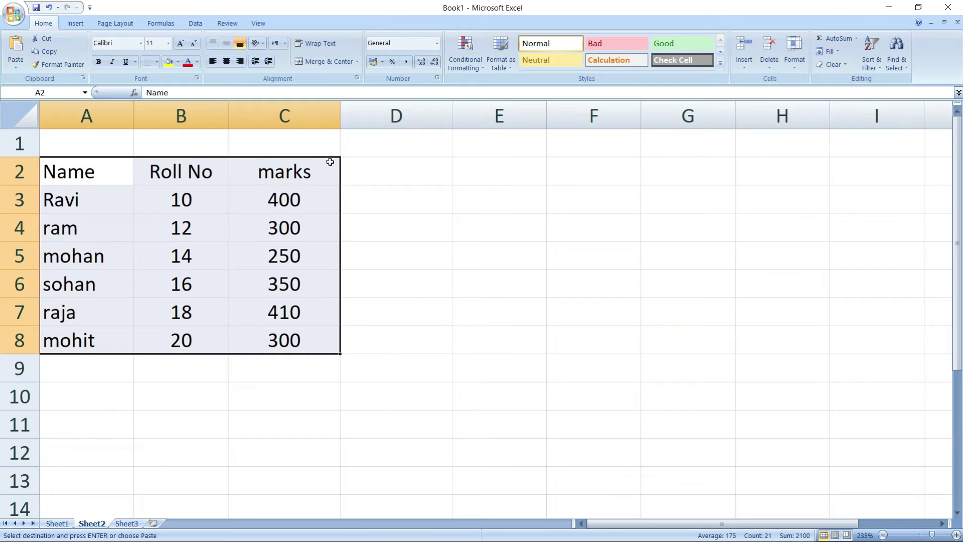
click(397, 183)
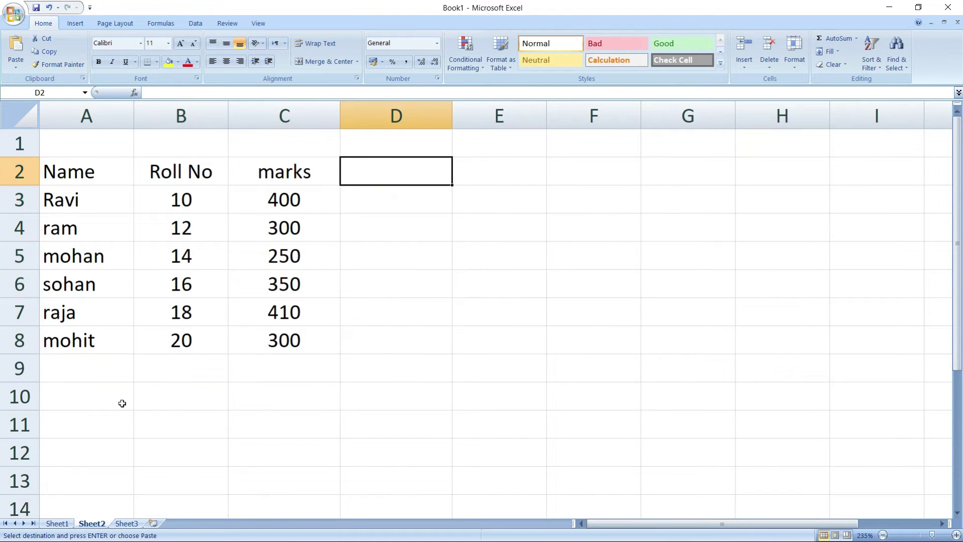
click(82, 115)
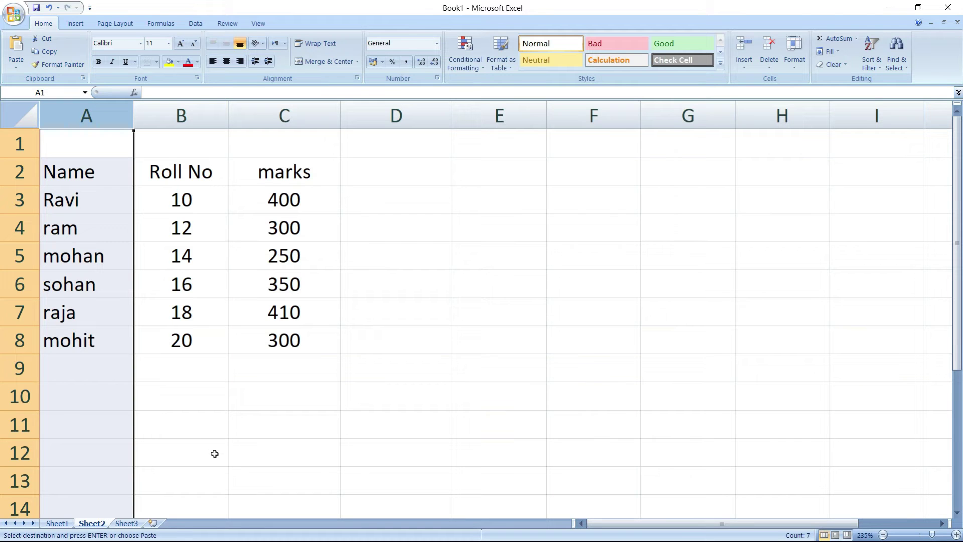
click(23, 181)
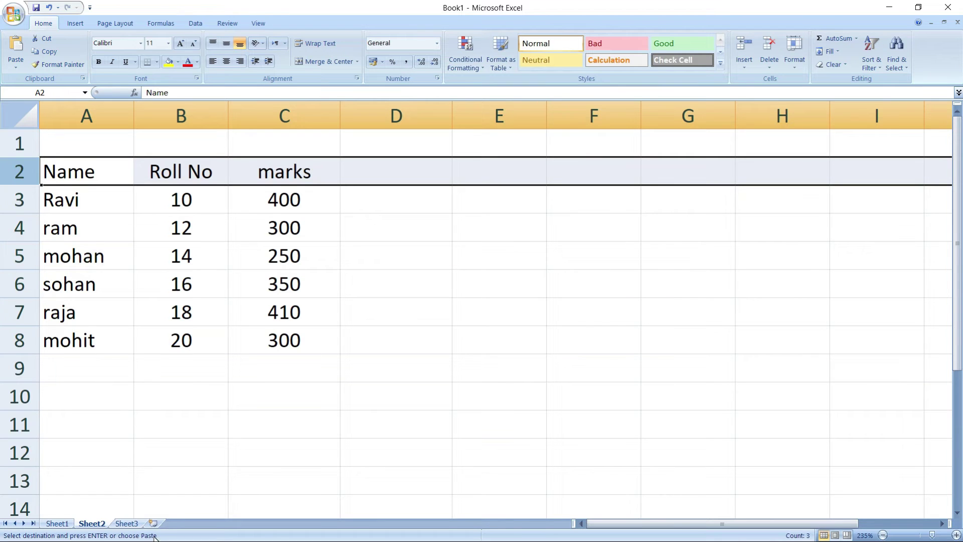
click(137, 422)
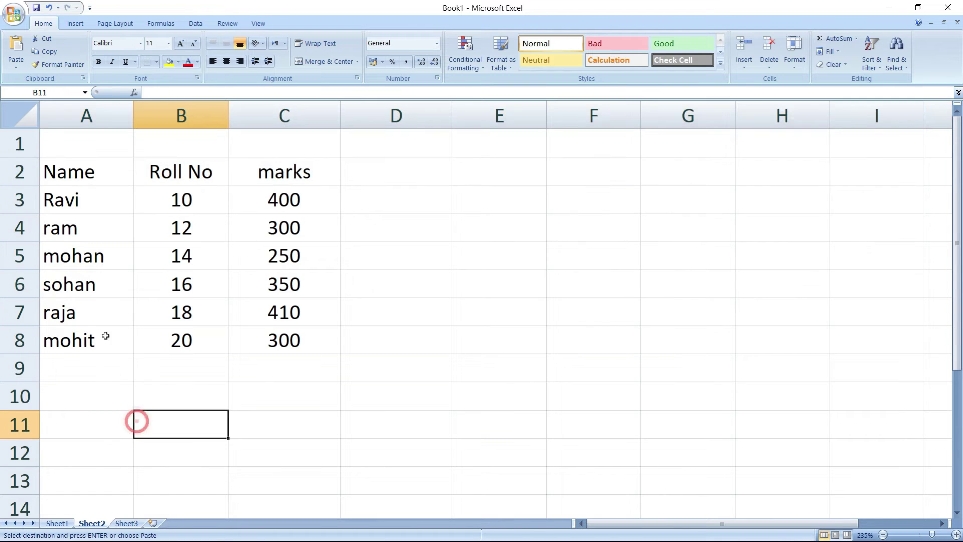
click(498, 166)
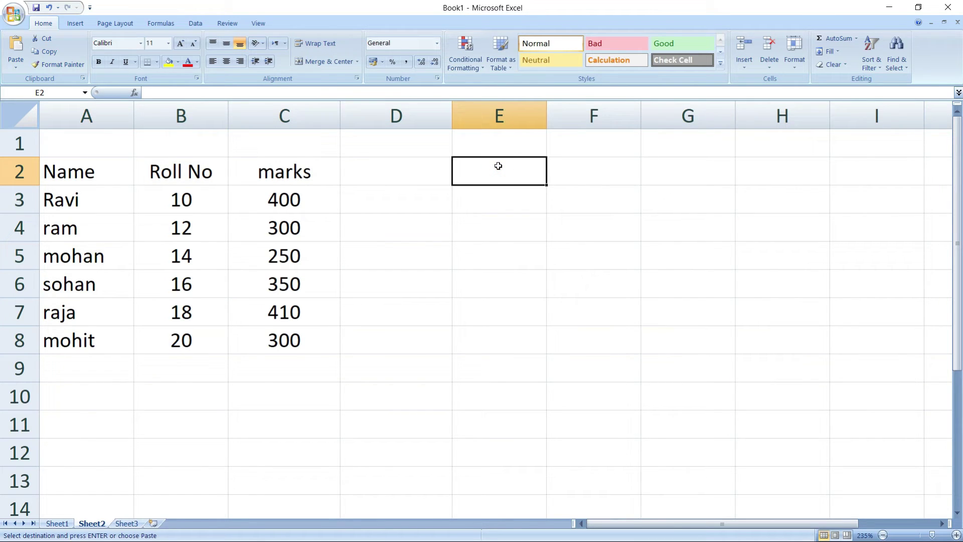
click(601, 175)
click(690, 167)
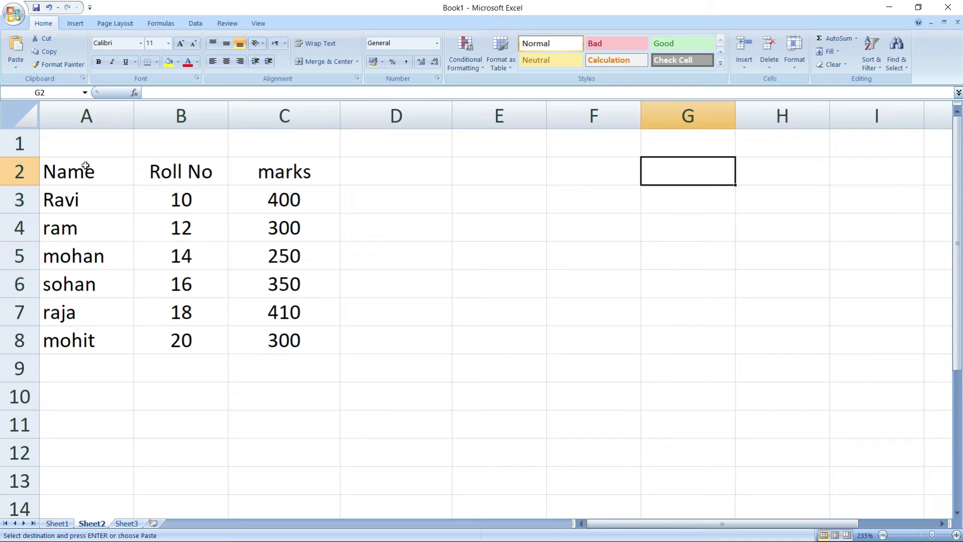
Copy table A2:C8 and paste it transposed at D2, with names across row 2
drag(89, 173, 240, 329)
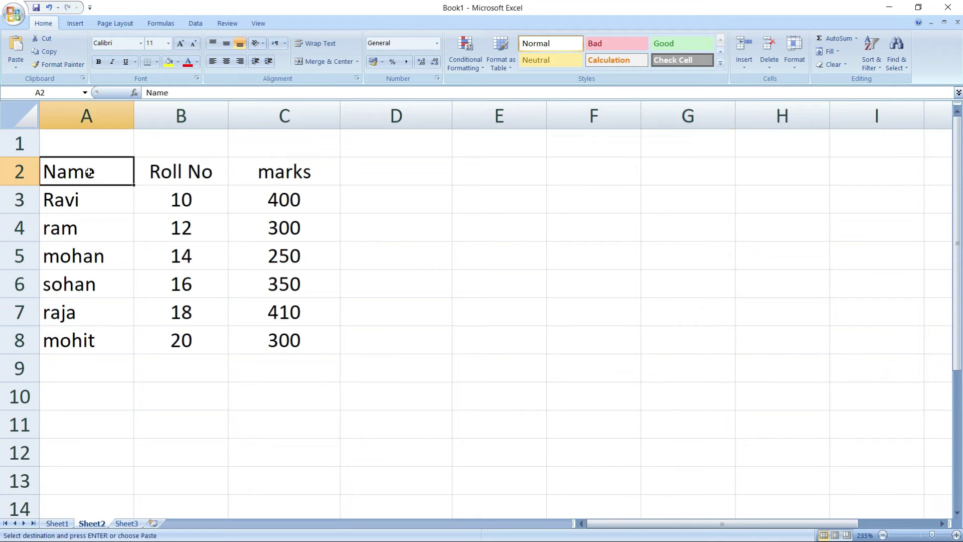
right_click(211, 234)
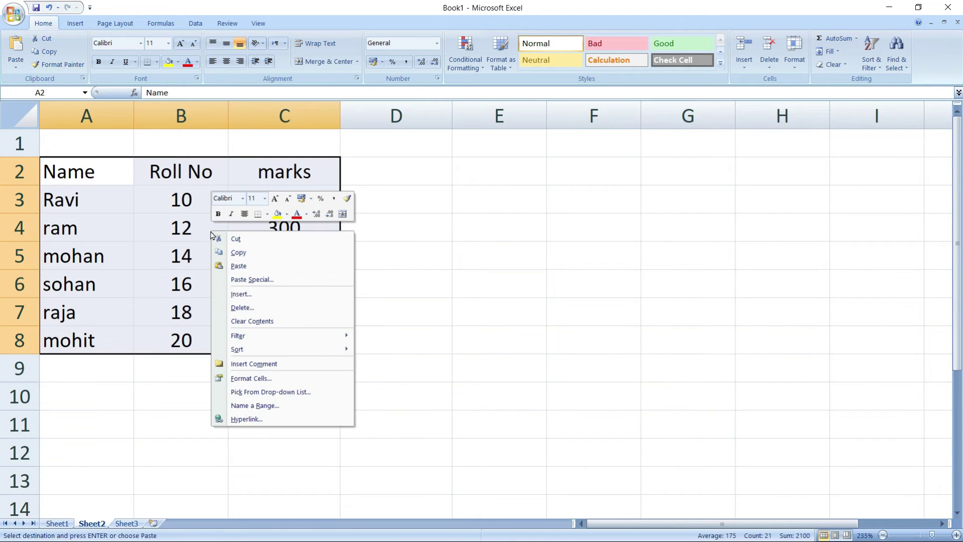
click(239, 252)
click(415, 168)
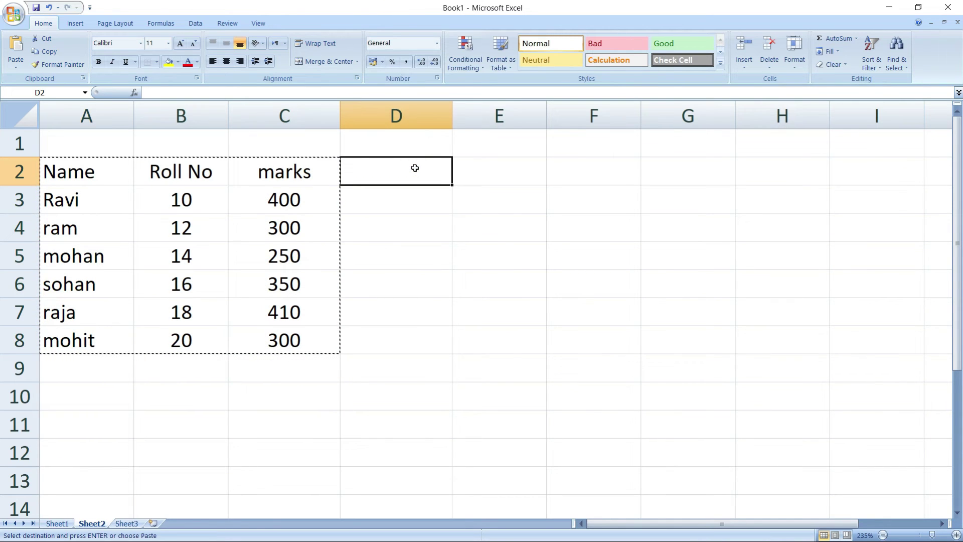
right_click(415, 172)
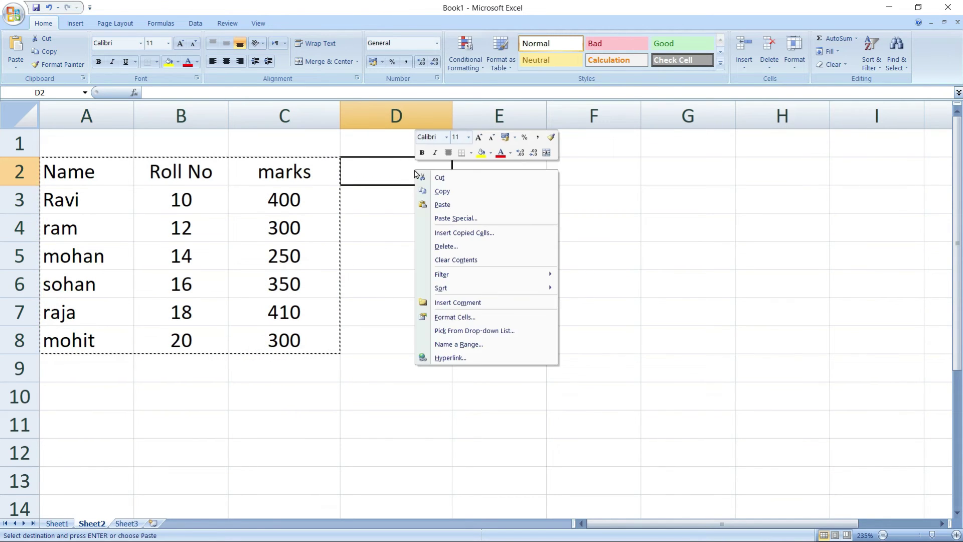
click(457, 213)
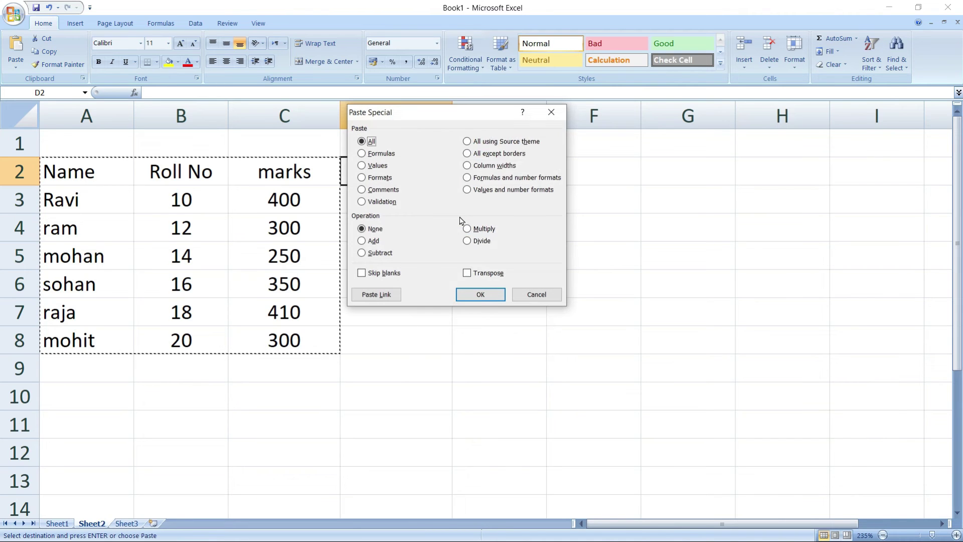
mouse_move(443, 118)
mouse_down()
mouse_move(355, 168)
mouse_move(217, 111)
mouse_up()
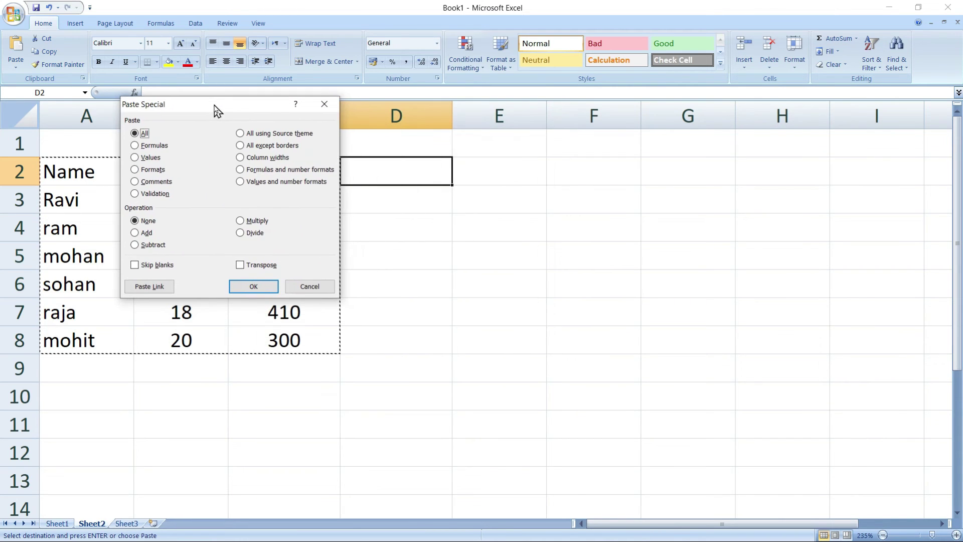
click(240, 265)
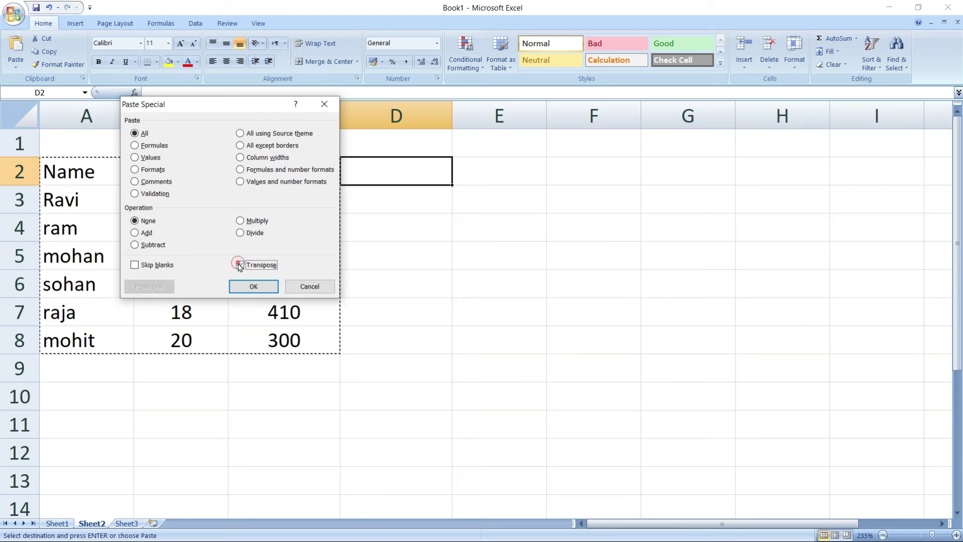
click(261, 290)
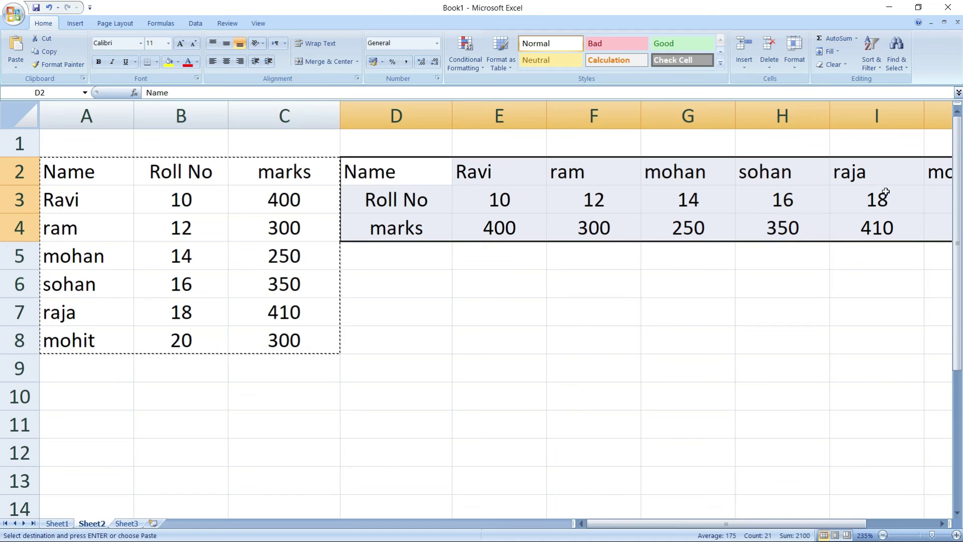
Enter ram, mohan and sohan into cells D7, E7 and F7
double_click(430, 261)
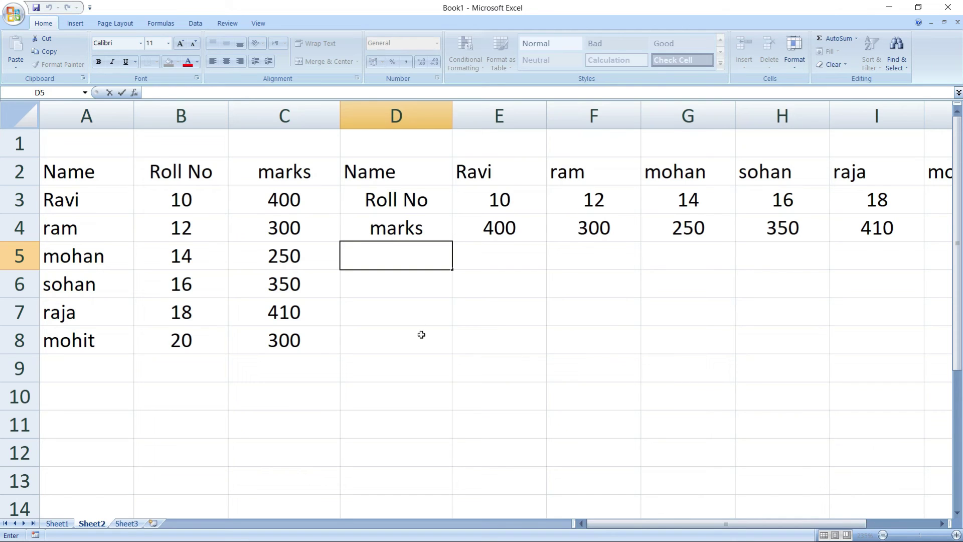
click(404, 310)
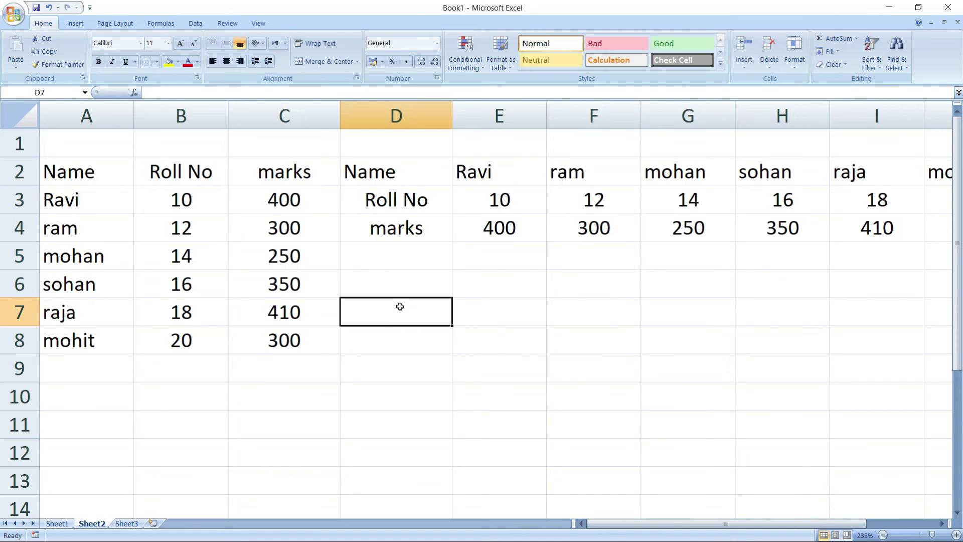
text(ram)
key(Tab)
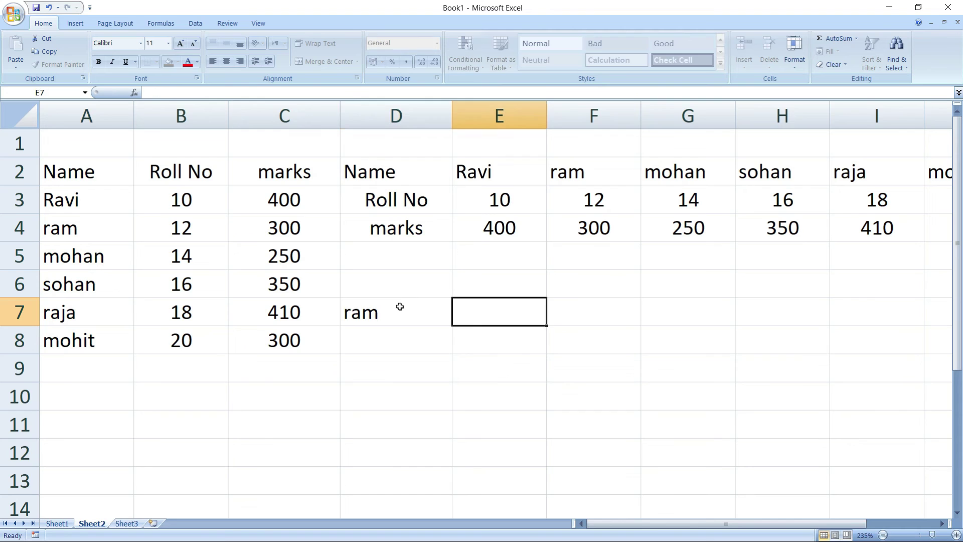
text(mohan)
key(Tab)
text(d)
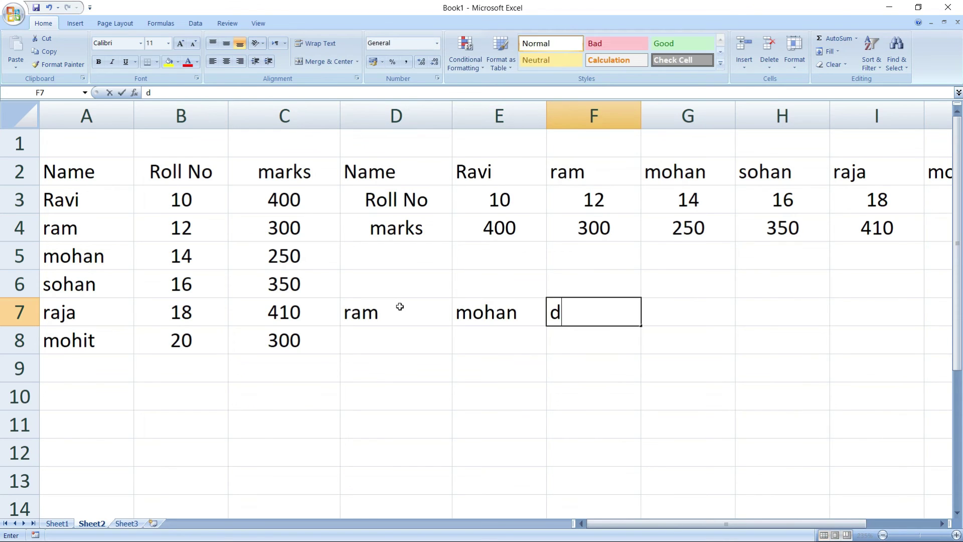
key(BackSpace)
text(sohan)
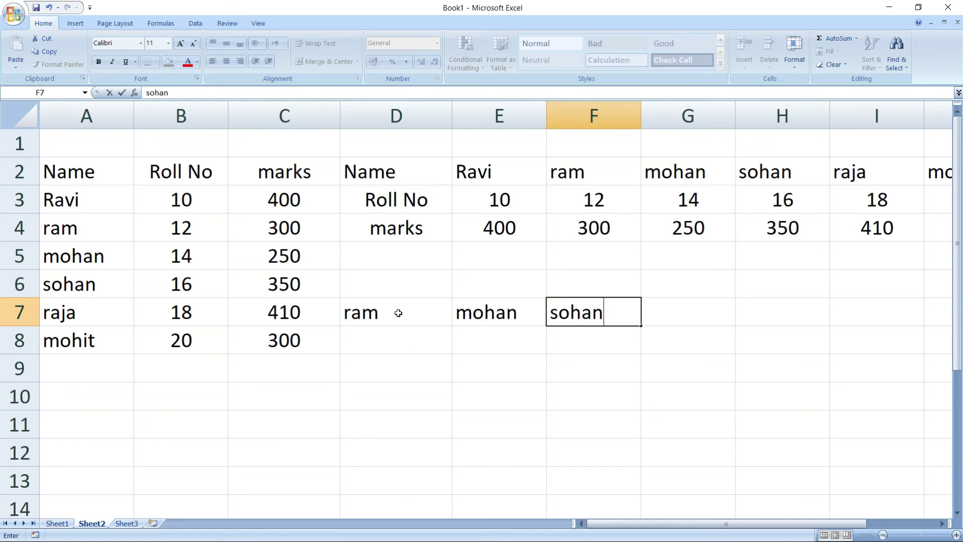
Copy ram, mohan, sohan from D7:F7 and paste them transposed starting at G6
drag(395, 319, 560, 317)
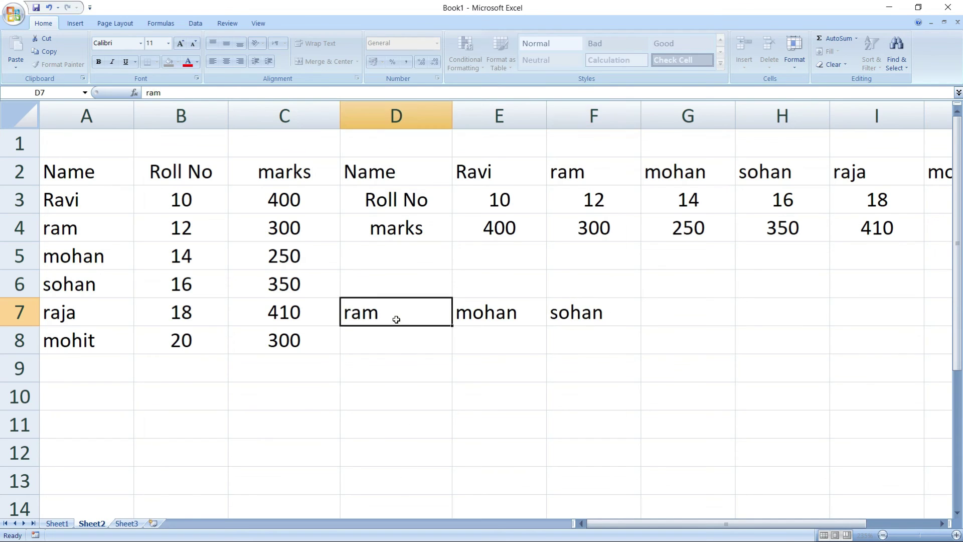
right_click(500, 310)
click(530, 333)
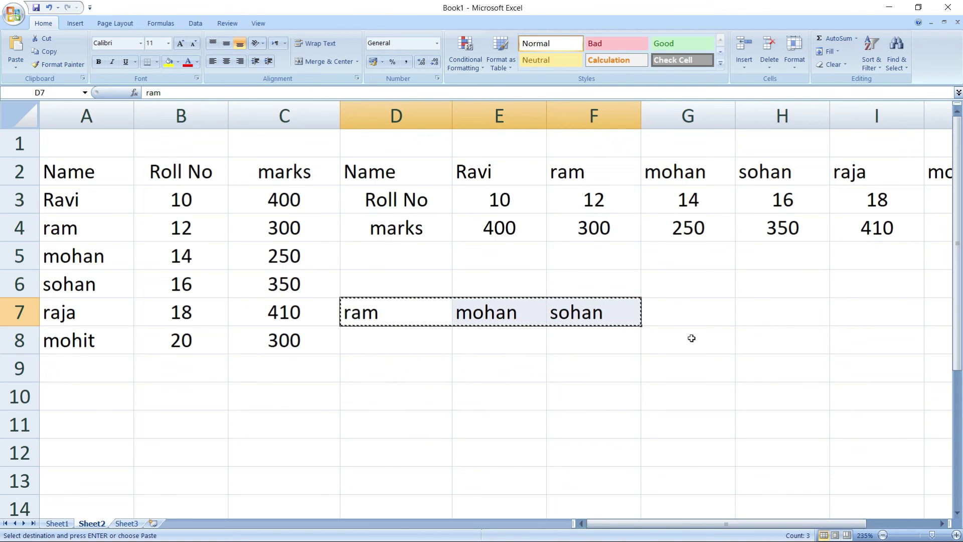
click(707, 276)
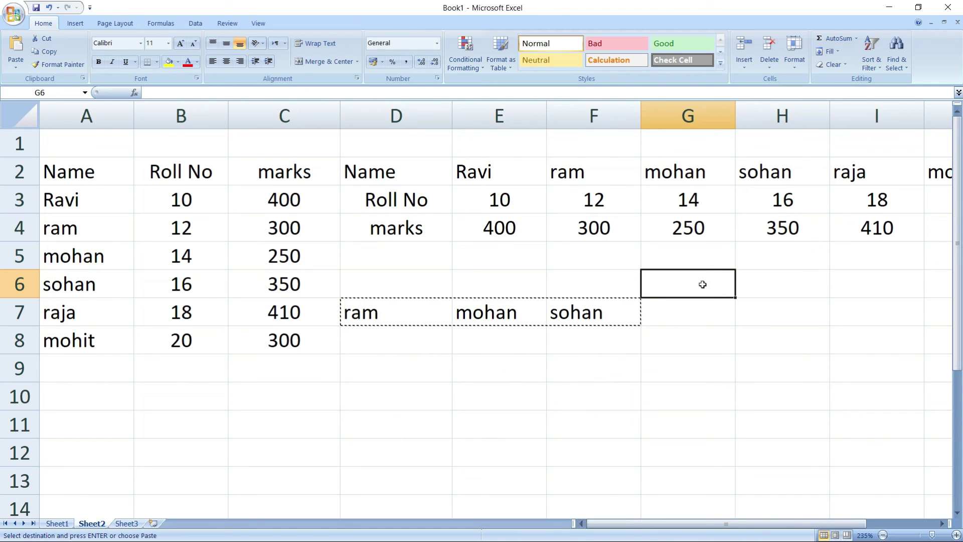
right_click(704, 286)
click(744, 333)
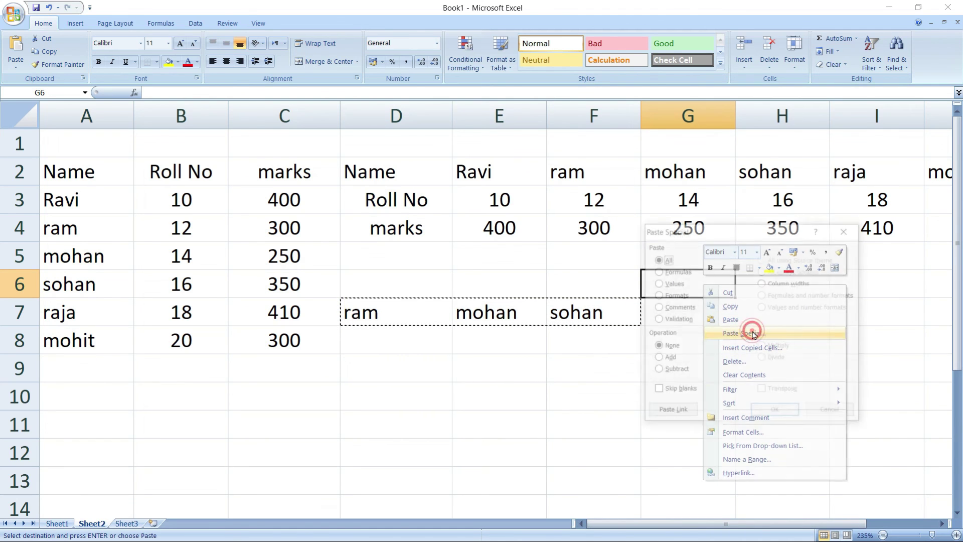
drag(706, 236, 402, 221)
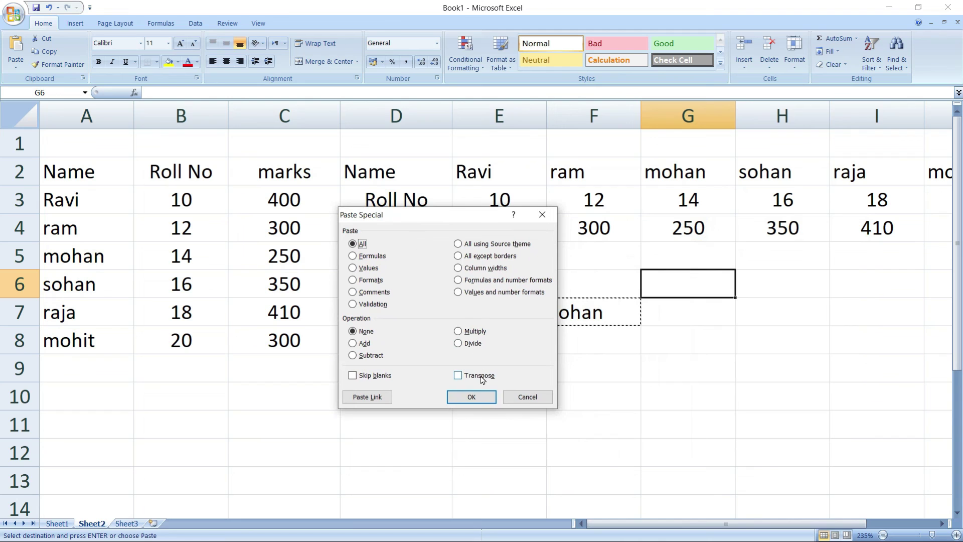
click(458, 376)
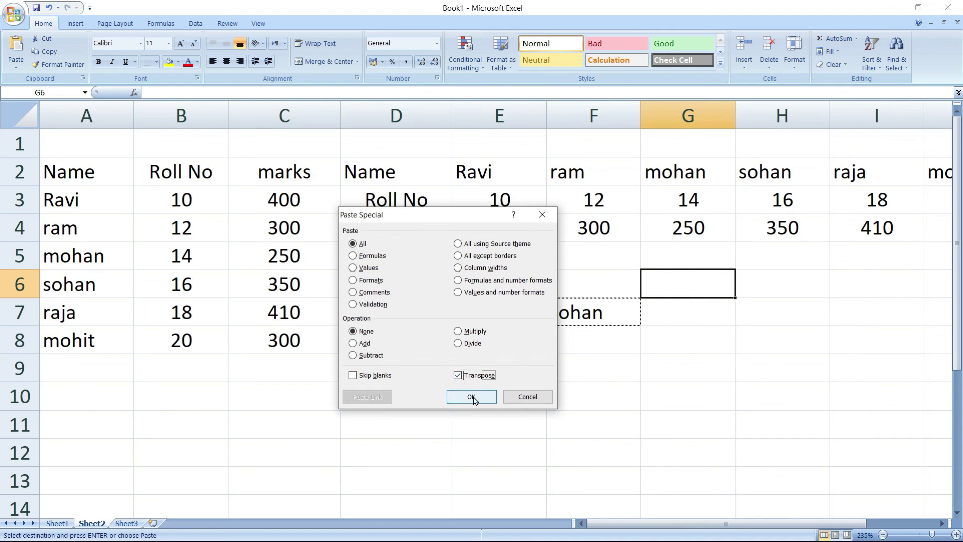
click(471, 396)
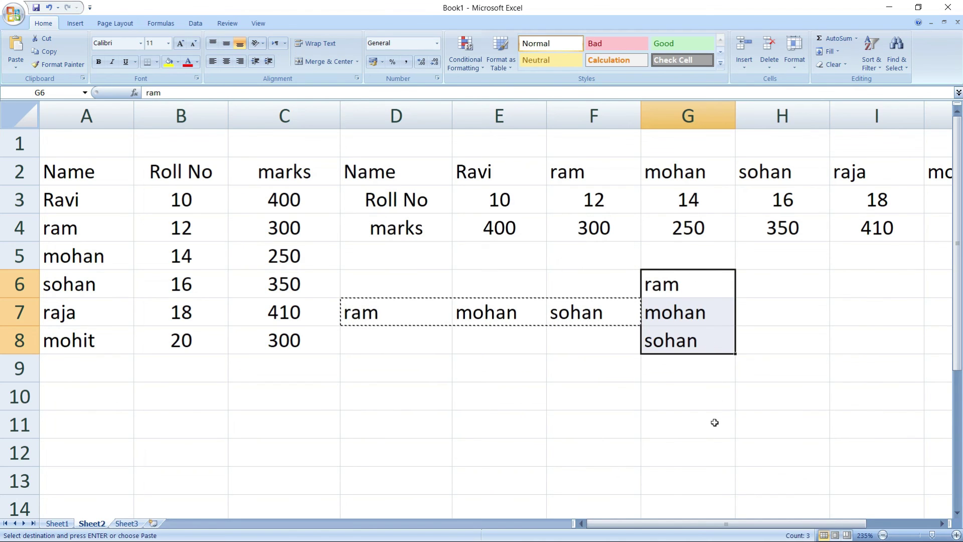
Return to Sheet1 and highlight the Skip Blanks and Transpose label cells
click(58, 524)
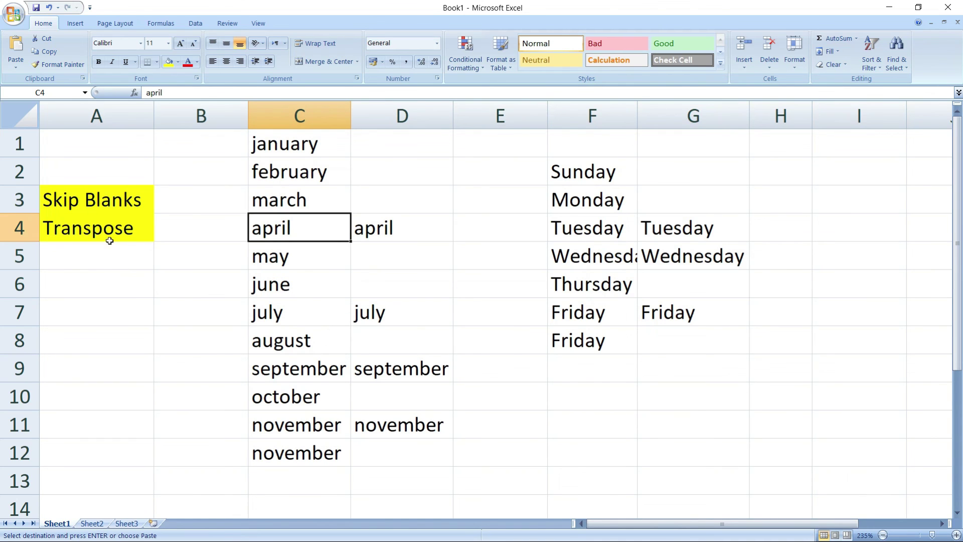
click(87, 201)
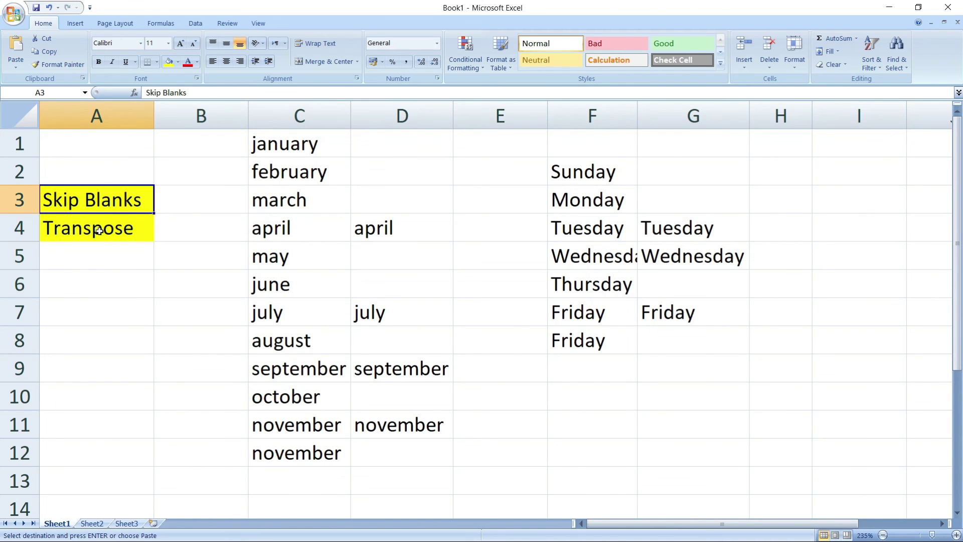
click(99, 230)
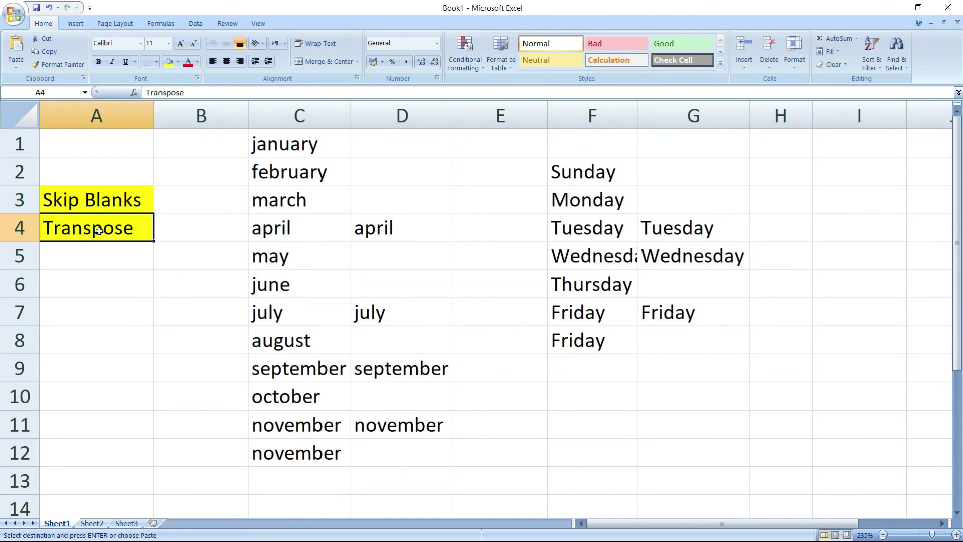